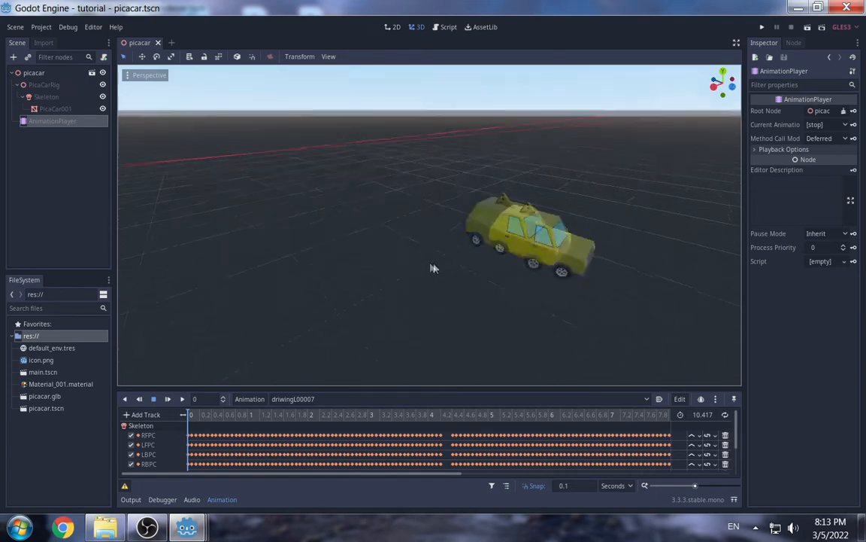
Step: Preview the driwingL00007 car animation and return its timeline to the start
{"action": "left_click", "coordinate": [168, 399]}
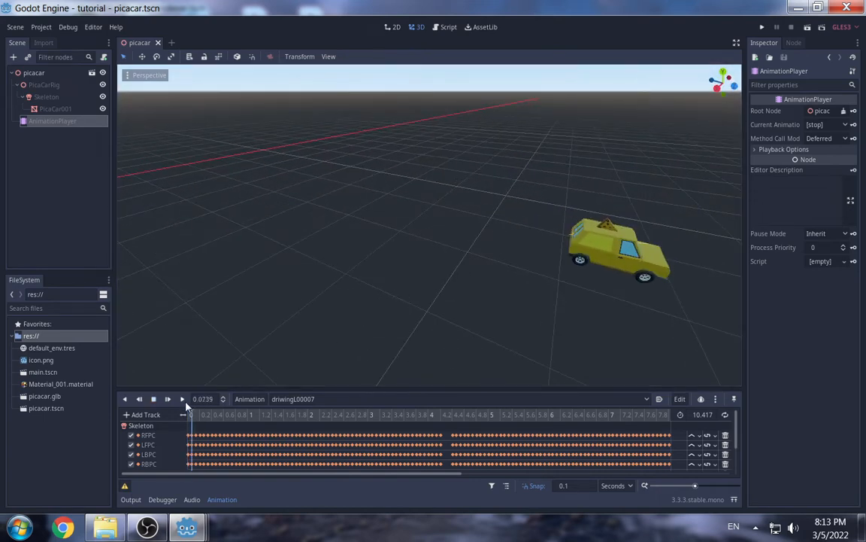
{"action": "scroll", "coordinate": [490, 245], "scroll_direction": "down", "scroll_amount": 4}
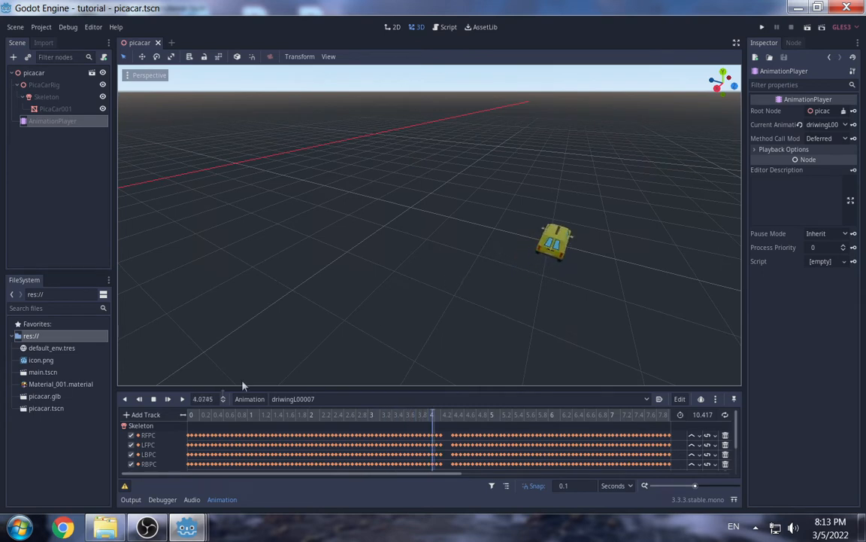
{"action": "left_click_drag", "start_coordinate": [294, 415], "coordinate": [167, 422]}
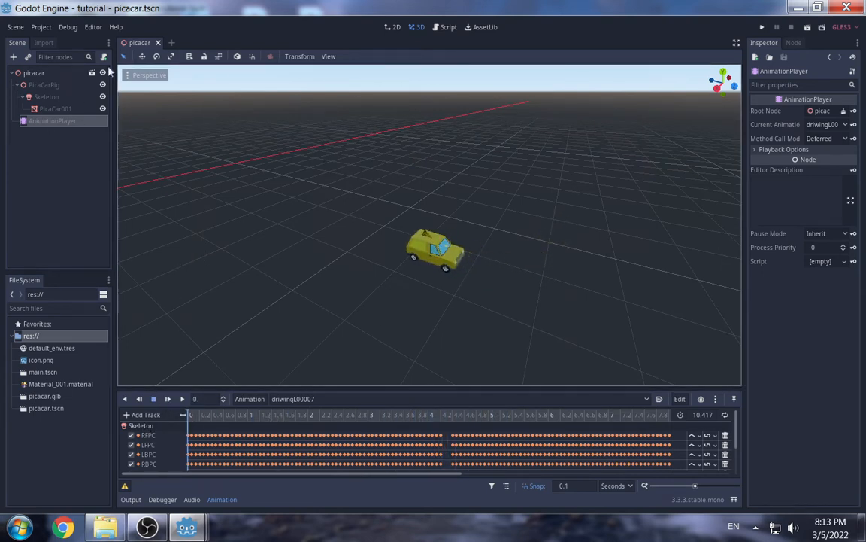
Step: Create a new scene with a 3D root node and rename the root Smokes
{"action": "left_click", "coordinate": [172, 43]}
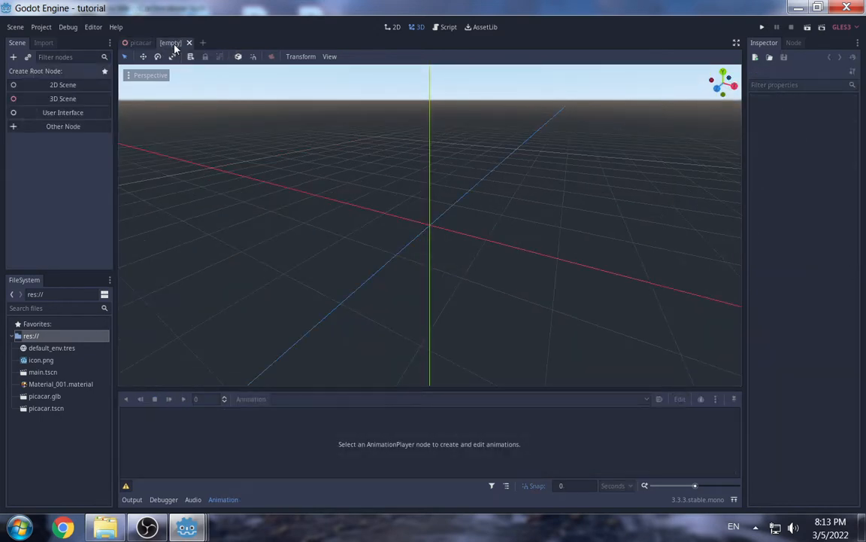
{"action": "left_click", "coordinate": [66, 98]}
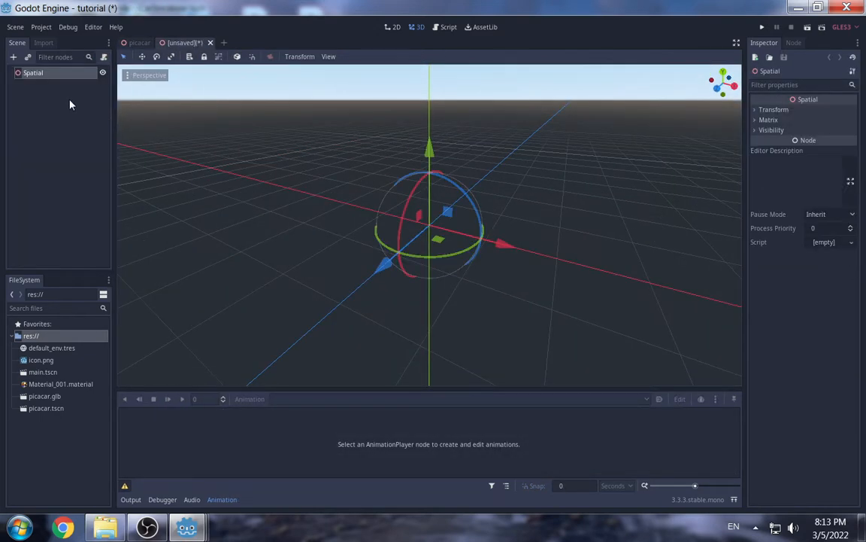
{"action": "double_click", "coordinate": [52, 73]}
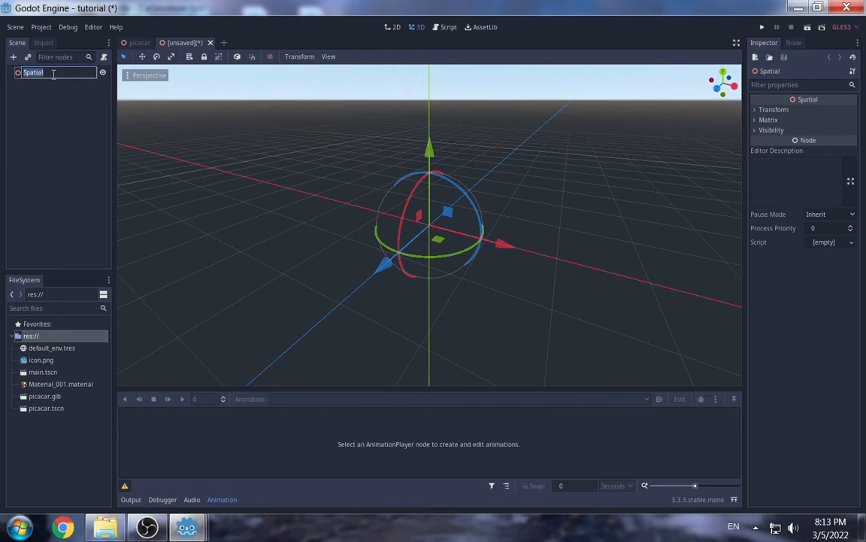
{"action": "type", "text": "Smokes"}
{"action": "key", "text": "Return"}
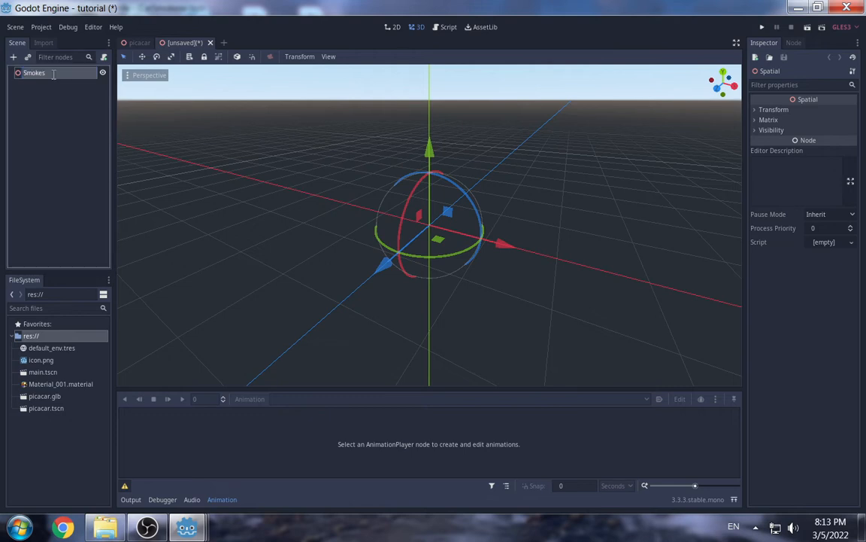
Step: Add a CPUParticles node as a child of the Smokes node
{"action": "right_click", "coordinate": [56, 80]}
{"action": "left_click", "coordinate": [68, 84]}
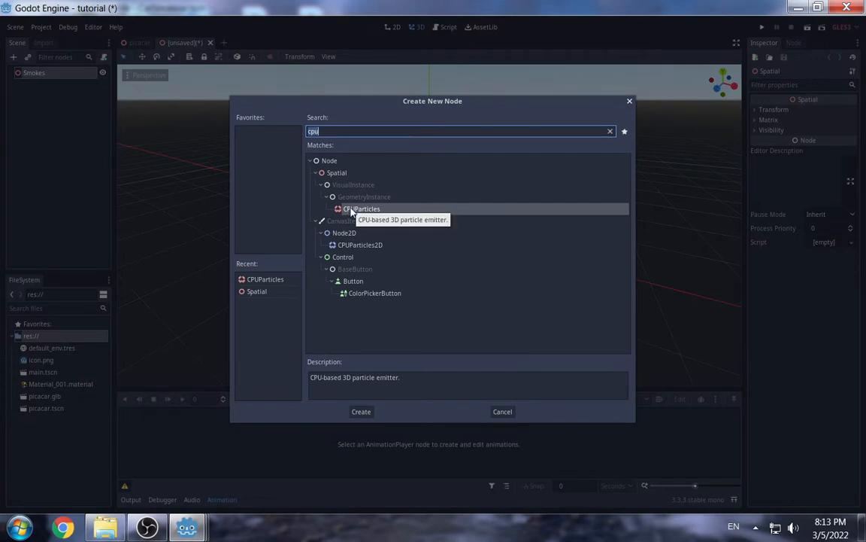
{"action": "key", "text": "BackSpace"}
{"action": "type", "text": "cpu"}
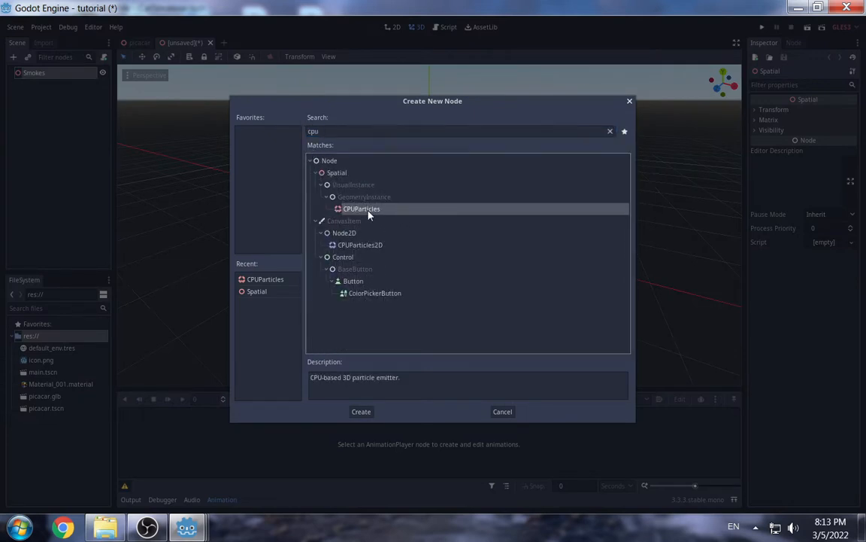
{"action": "double_click", "coordinate": [365, 209]}
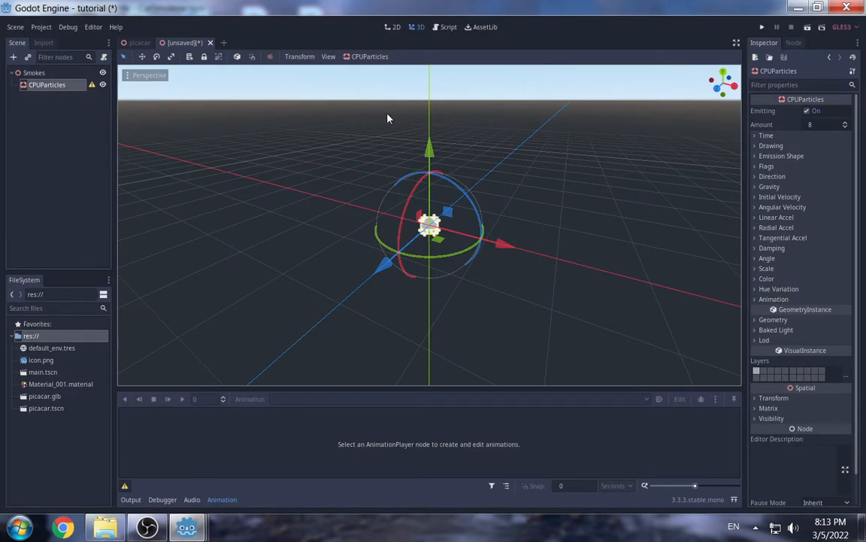
Step: Set the particle amount to 20
{"action": "left_click", "coordinate": [817, 124]}
{"action": "type", "text": "20"}
{"action": "key", "text": "Return"}
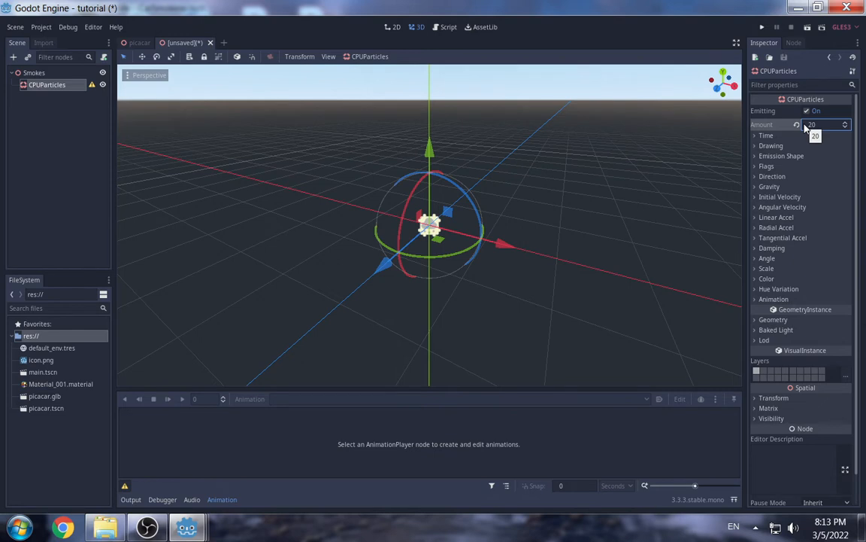
Step: Set the particles' time properties: lifetime 0.25, speed scale 0.7 and randomness 0.54
{"action": "left_click", "coordinate": [765, 135]}
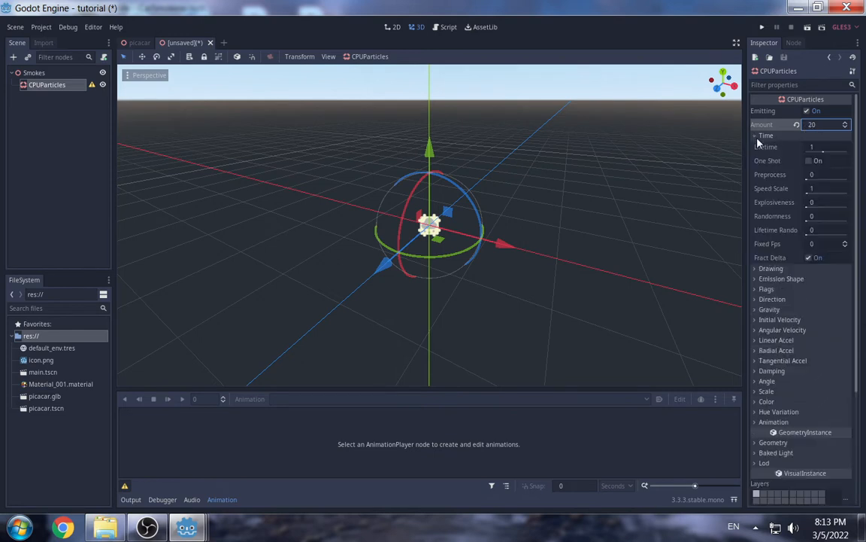
{"action": "left_click", "coordinate": [826, 149]}
{"action": "type", "text": "0.25"}
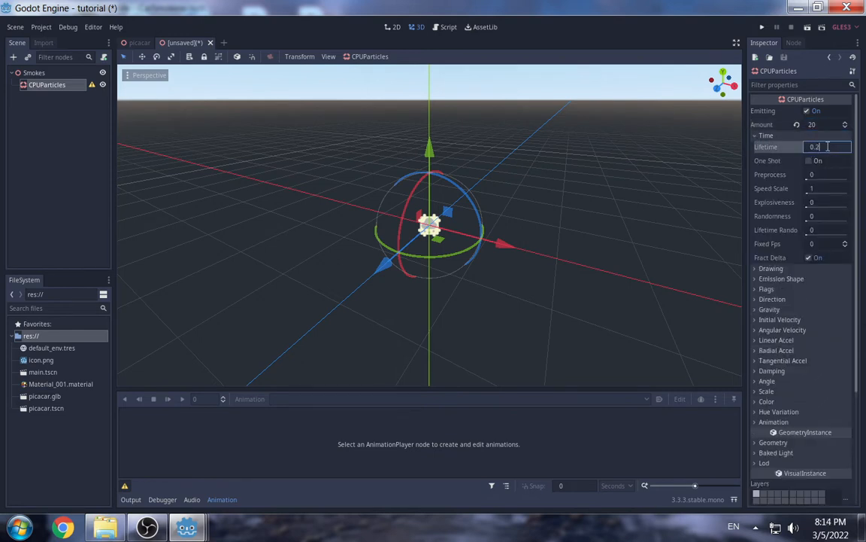
{"action": "left_click", "coordinate": [816, 189]}
{"action": "type", "text": "0.7"}
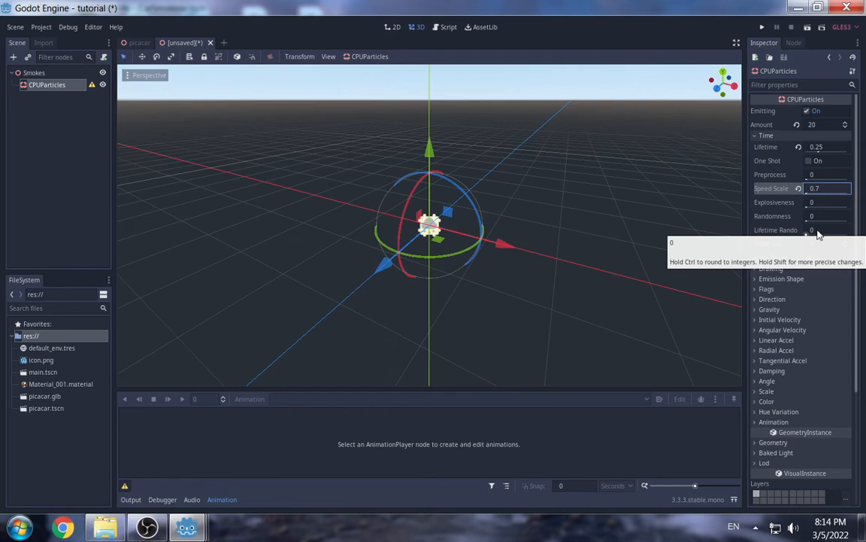
{"action": "left_click", "coordinate": [818, 216]}
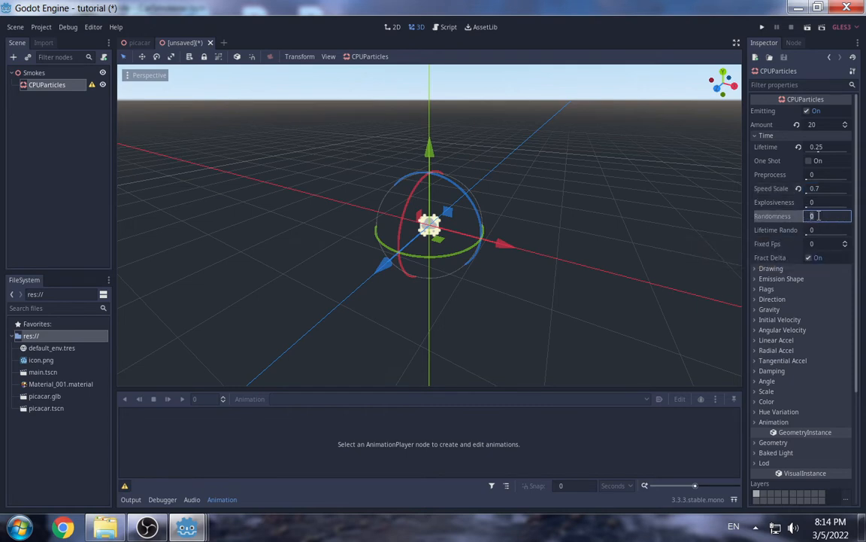
{"action": "type", "text": "0.54"}
Step: Turn off Local Coords for the particles' drawing and assign a new SphereMesh as their mesh
{"action": "scroll", "coordinate": [807, 256], "scroll_direction": "down", "scroll_amount": 2}
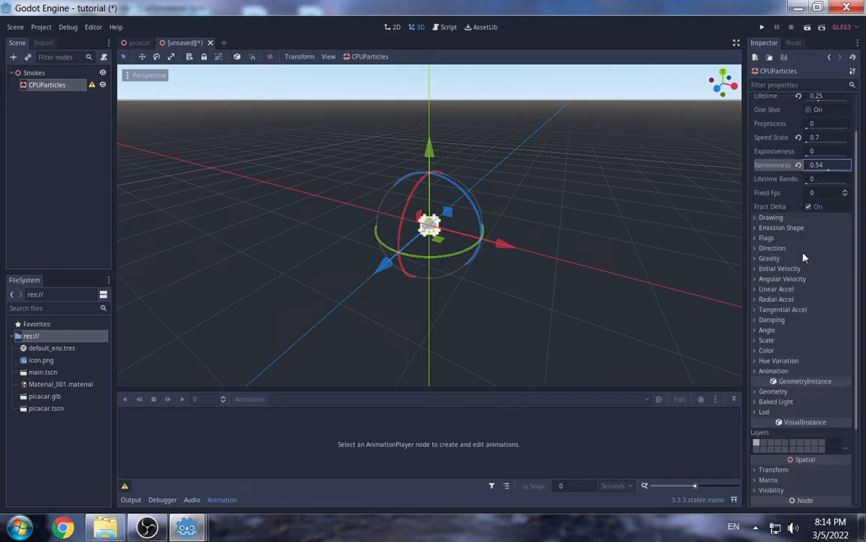
{"action": "left_click", "coordinate": [756, 219]}
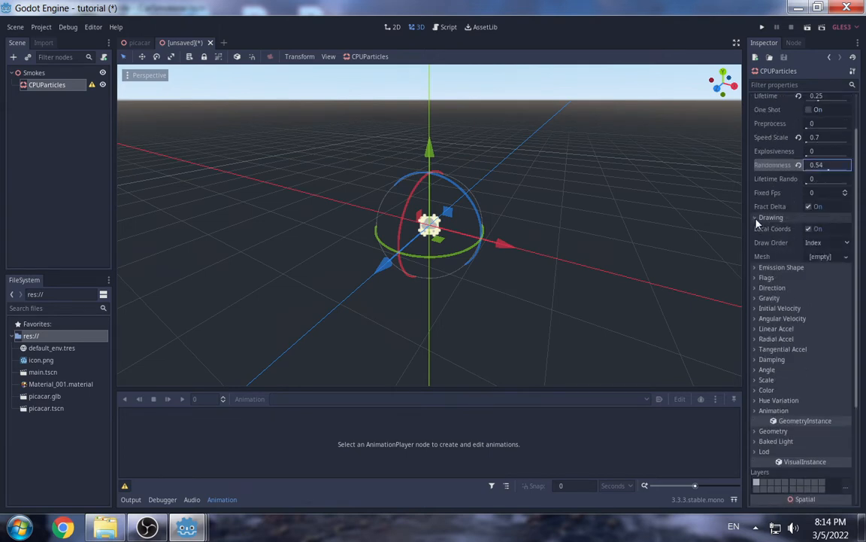
{"action": "left_click", "coordinate": [809, 229]}
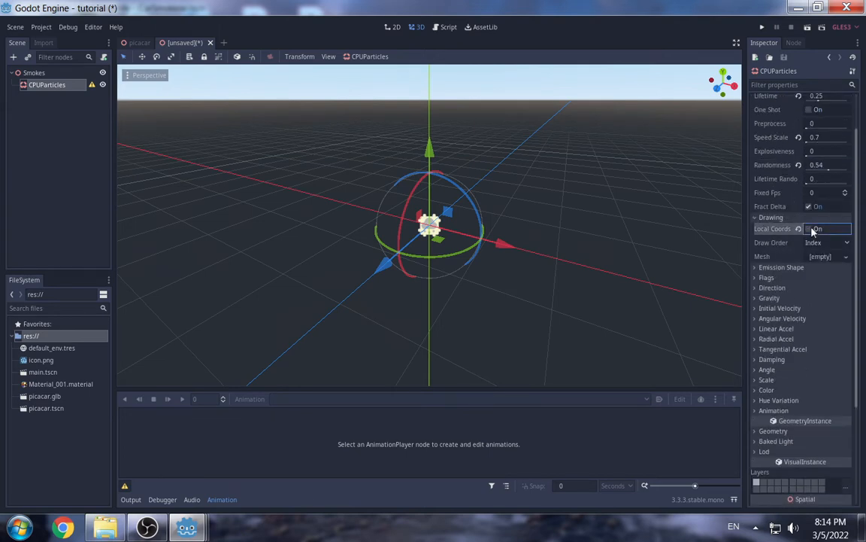
{"action": "left_click", "coordinate": [849, 258]}
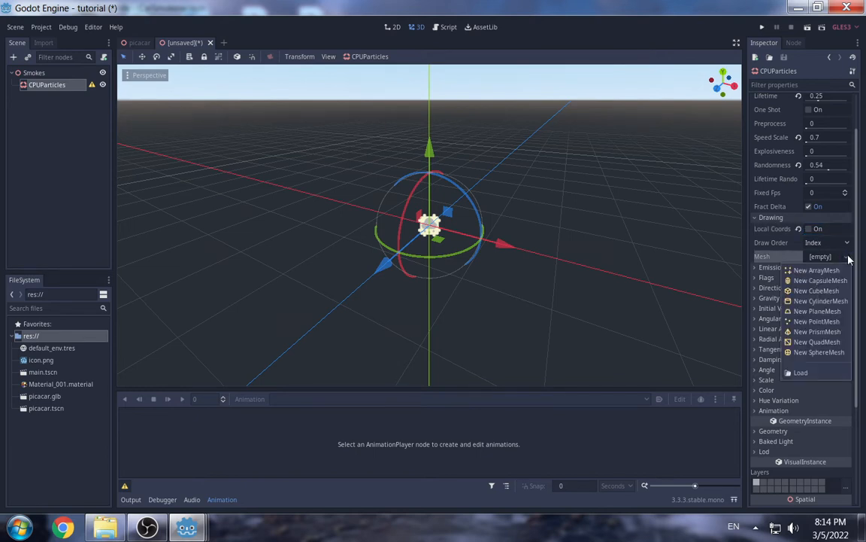
{"action": "left_click", "coordinate": [814, 354]}
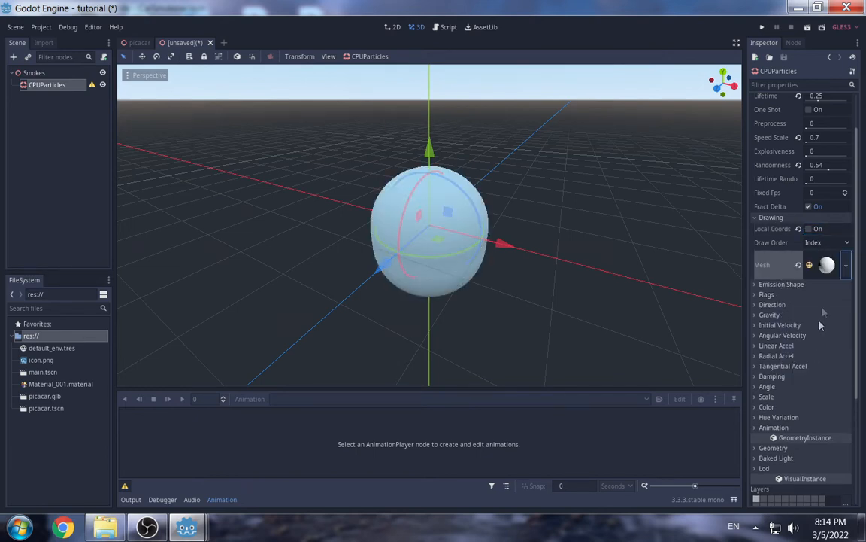
Step: Set the sphere mesh's radius to 1.4 and its height to 2.8
{"action": "left_click", "coordinate": [825, 265]}
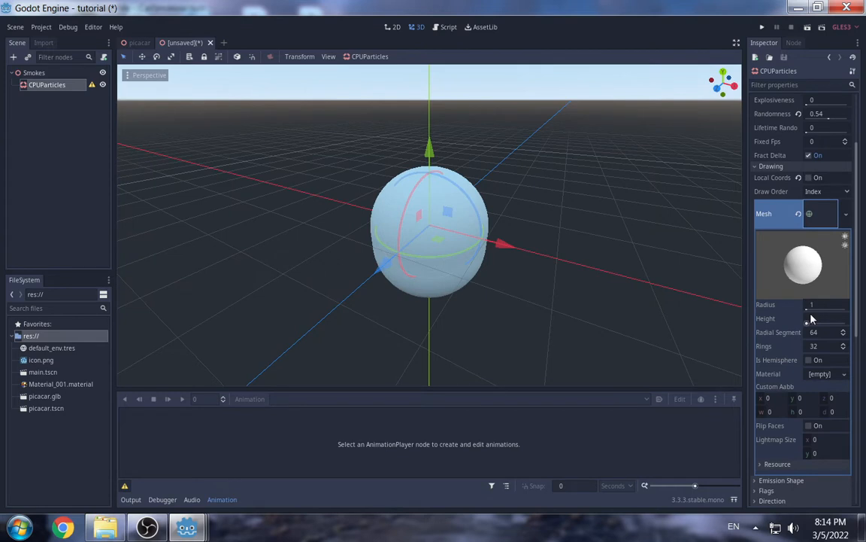
{"action": "left_click", "coordinate": [812, 305]}
{"action": "type", "text": "1.4"}
{"action": "key", "text": "Return"}
{"action": "left_click", "coordinate": [818, 319]}
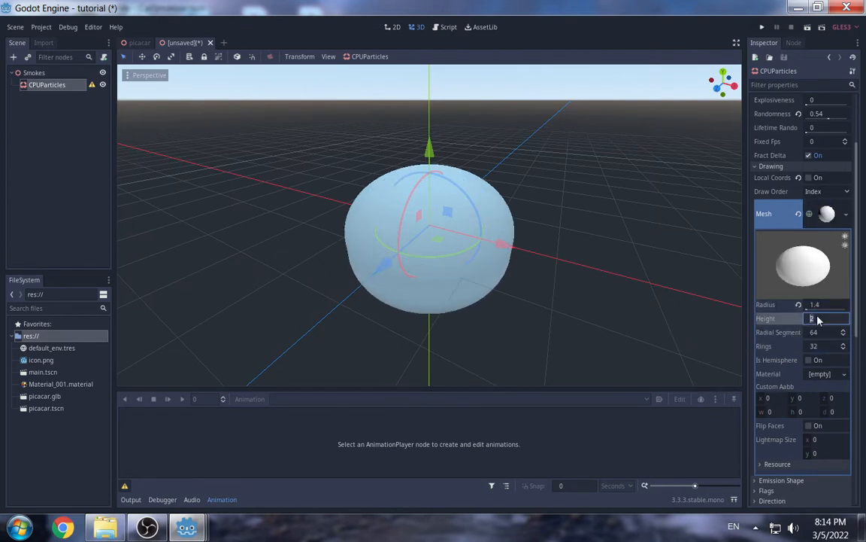
{"action": "type", "text": ".8"}
{"action": "key", "text": "Return"}
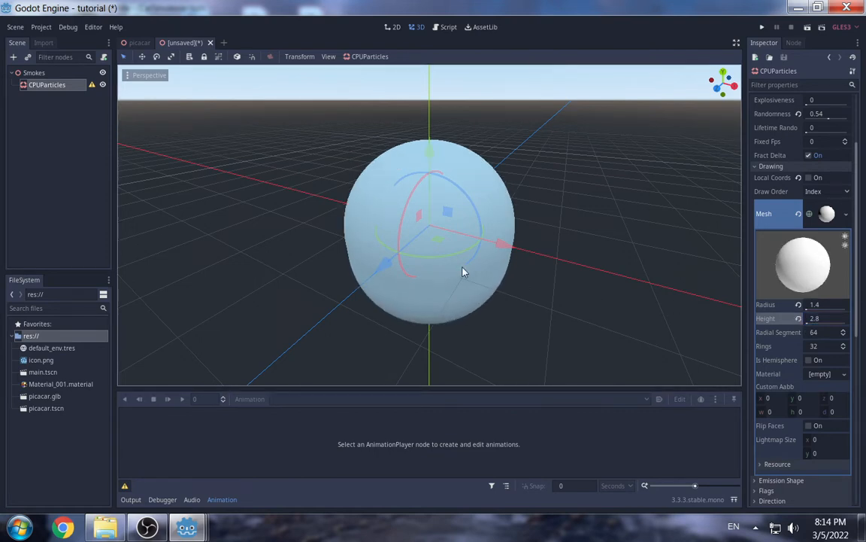
Step: Reduce the sphere mesh to 6 radial segments and 6 rings
{"action": "scroll", "coordinate": [431, 240], "scroll_direction": "down", "scroll_amount": 8}
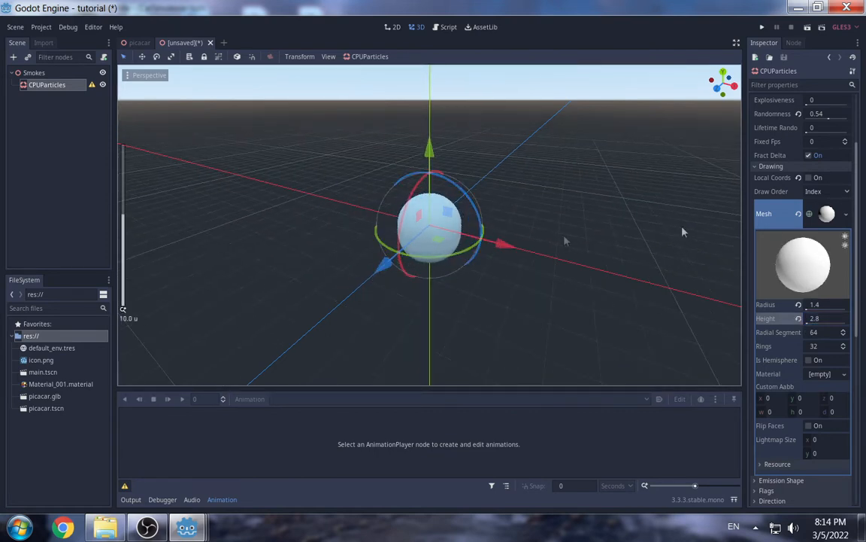
{"action": "double_click", "coordinate": [818, 333]}
{"action": "type", "text": "6"}
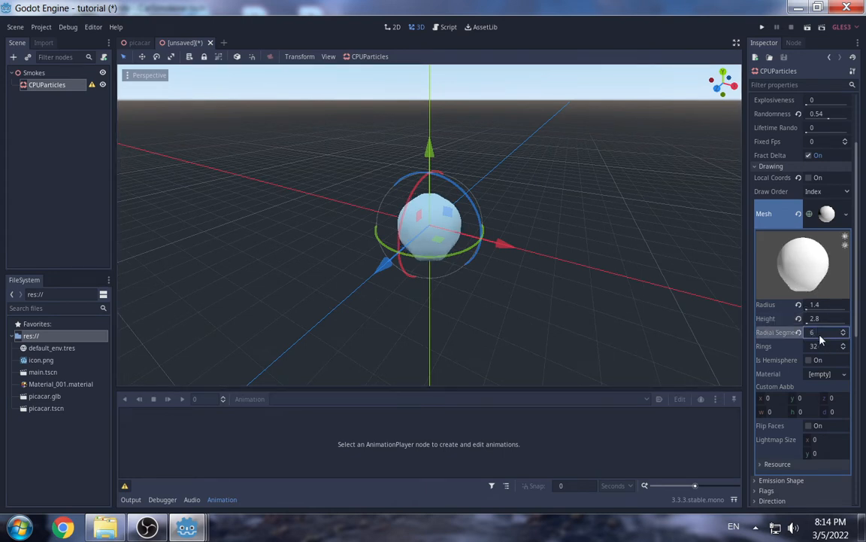
{"action": "key", "text": "Return"}
{"action": "key", "text": "Return"}
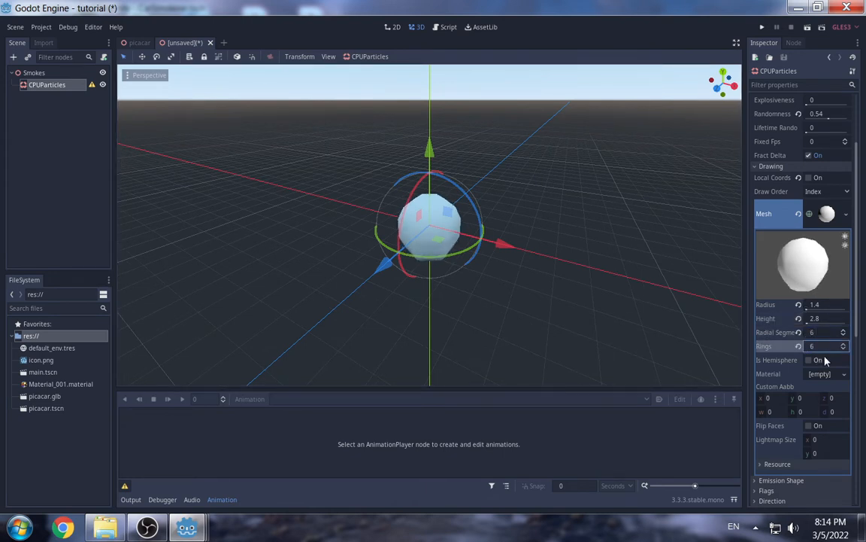
Step: Set the spread of the particles' emission direction to 50
{"action": "scroll", "coordinate": [826, 362], "scroll_direction": "down", "scroll_amount": 1}
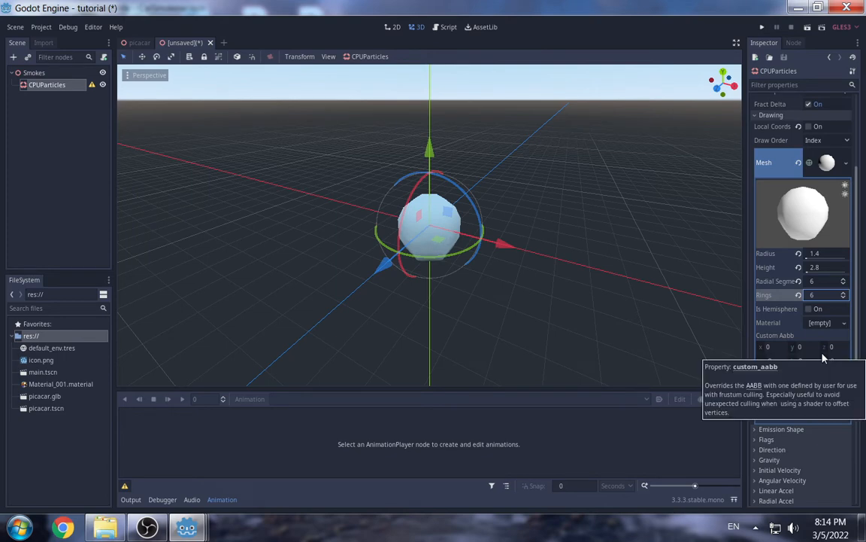
{"action": "scroll", "coordinate": [824, 359], "scroll_direction": "down", "scroll_amount": 1}
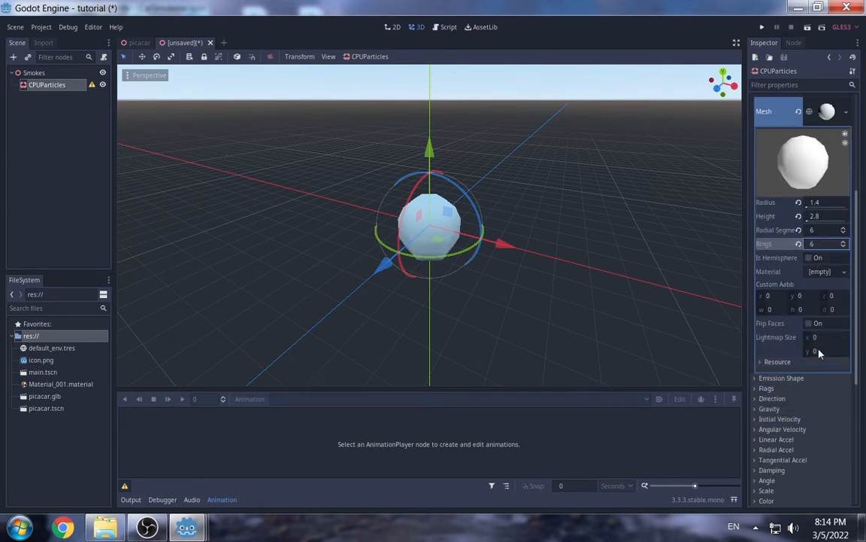
{"action": "scroll", "coordinate": [820, 354], "scroll_direction": "down", "scroll_amount": 2}
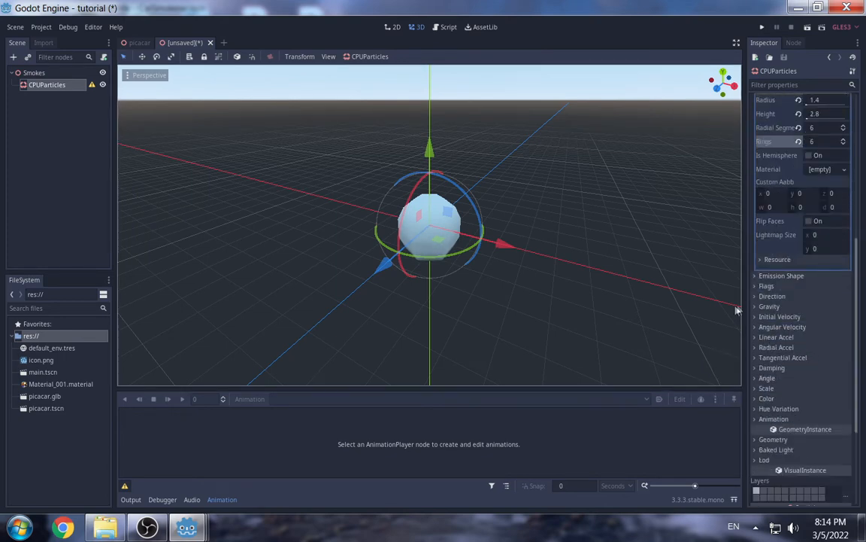
{"action": "left_click", "coordinate": [760, 295]}
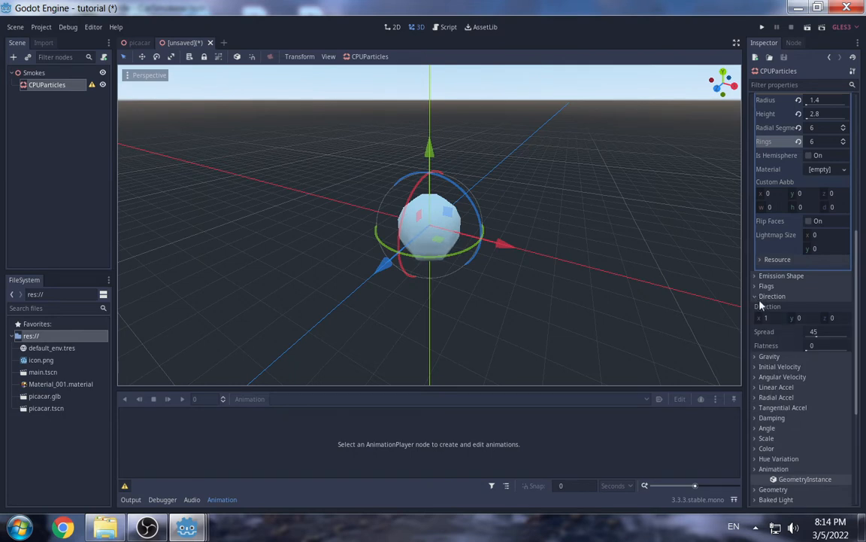
{"action": "left_click", "coordinate": [820, 333]}
{"action": "type", "text": "50"}
{"action": "key", "text": "Return"}
Step: Set the particles' gravity to x 2, y 10 and z 2
{"action": "scroll", "coordinate": [791, 358], "scroll_direction": "down", "scroll_amount": 2}
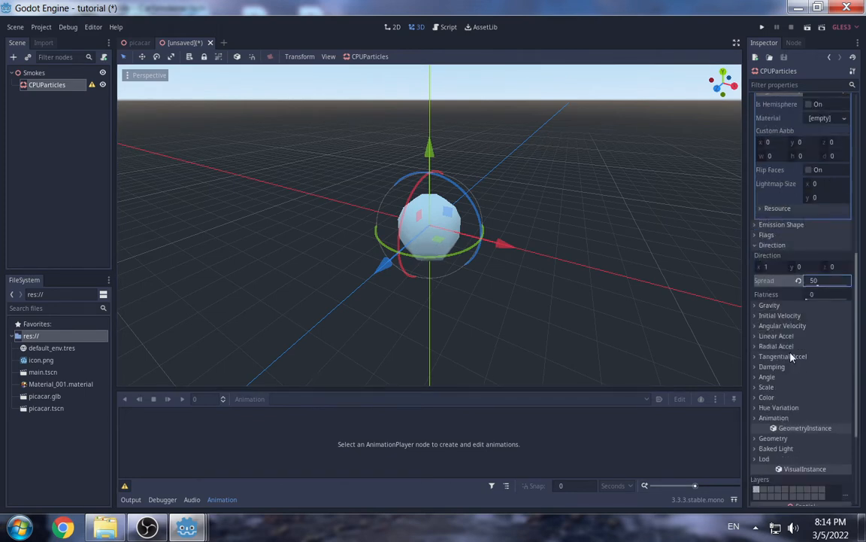
{"action": "left_click", "coordinate": [761, 306]}
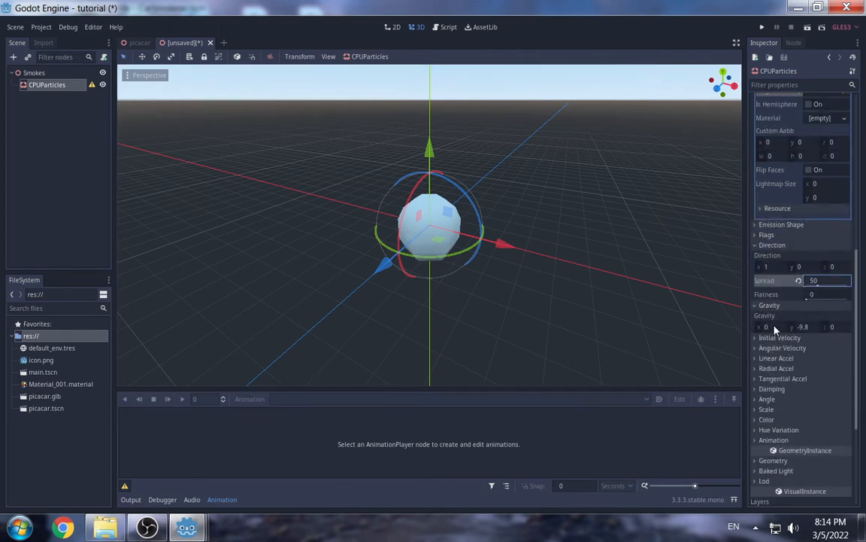
{"action": "left_click", "coordinate": [774, 327]}
{"action": "type", "text": "2"}
{"action": "key", "text": "Return"}
{"action": "left_click", "coordinate": [804, 326]}
{"action": "type", "text": "10"}
{"action": "left_click", "coordinate": [832, 326]}
{"action": "type", "text": "2"}
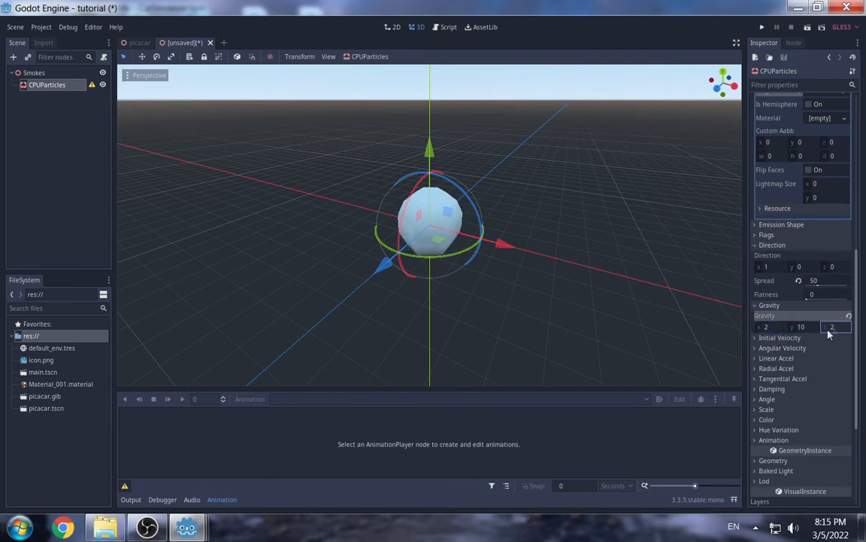
Step: Set the particles' initial velocity to 3 and its velocity randomness to 1
{"action": "scroll", "coordinate": [794, 341], "scroll_direction": "down", "scroll_amount": 2}
{"action": "left_click", "coordinate": [781, 286]}
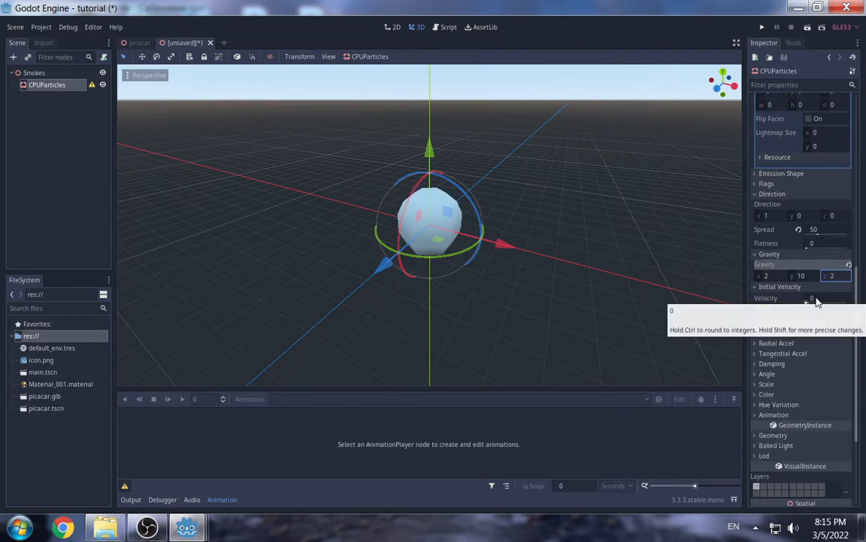
{"action": "left_click", "coordinate": [817, 301]}
{"action": "type", "text": "3"}
{"action": "left_click", "coordinate": [819, 311]}
{"action": "type", "text": "1"}
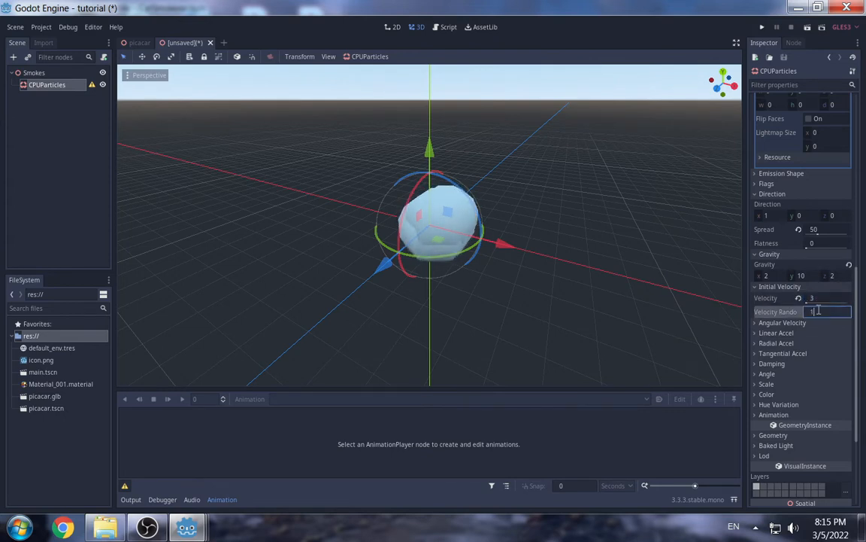
Step: Set the particles' angular velocity to 1 and its velocity randomness to 0.15
{"action": "key", "text": "Return"}
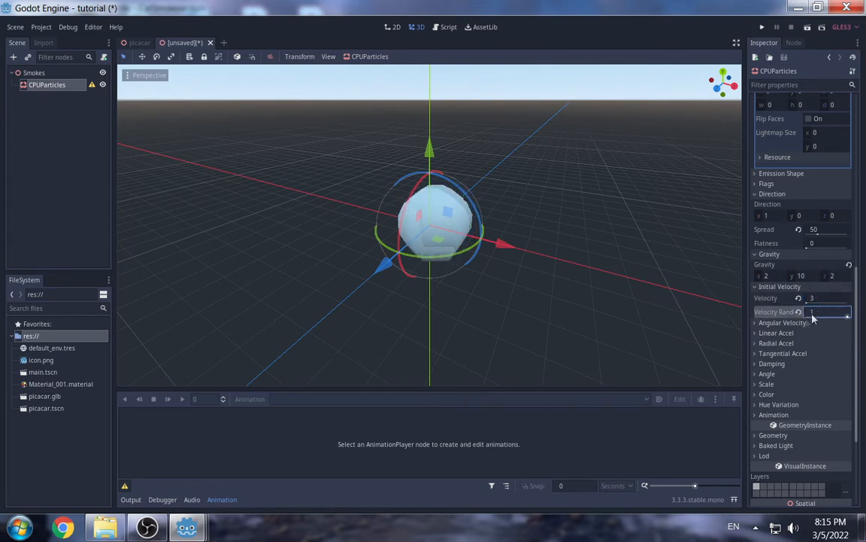
{"action": "left_click", "coordinate": [756, 324]}
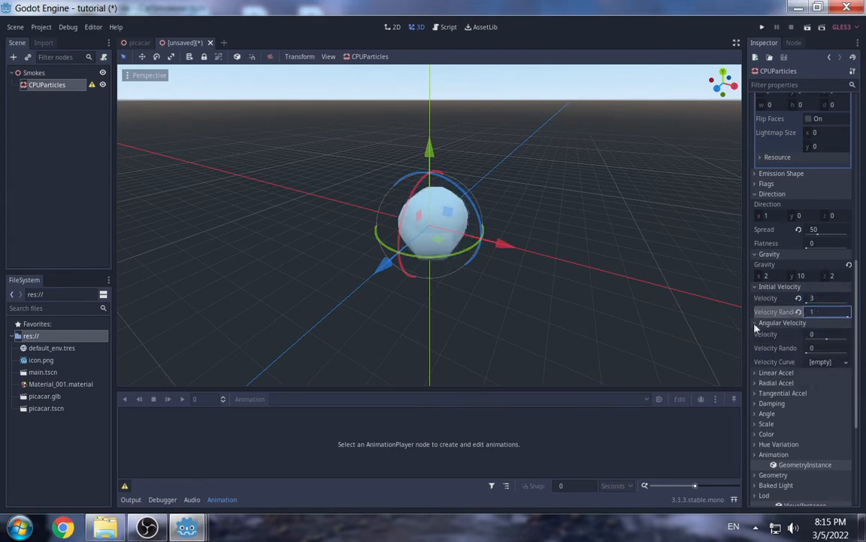
{"action": "left_click", "coordinate": [820, 333]}
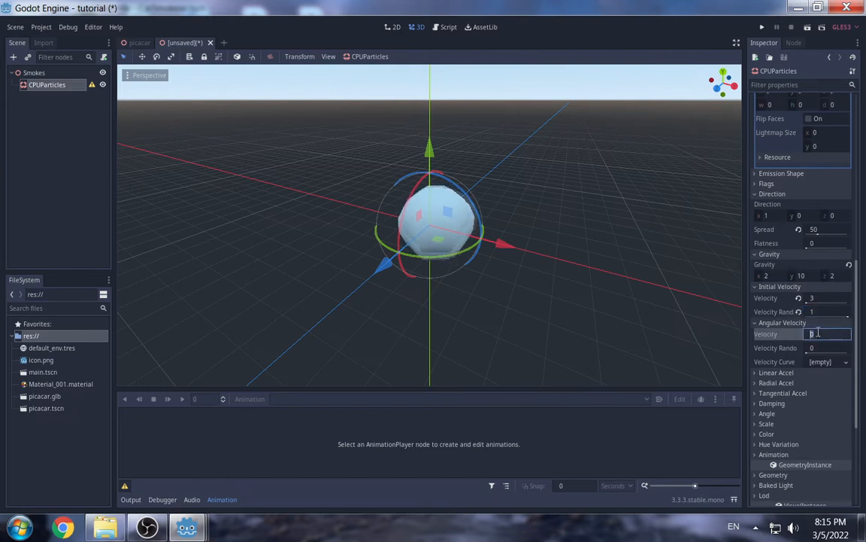
{"action": "type", "text": "1"}
{"action": "key", "text": "Return"}
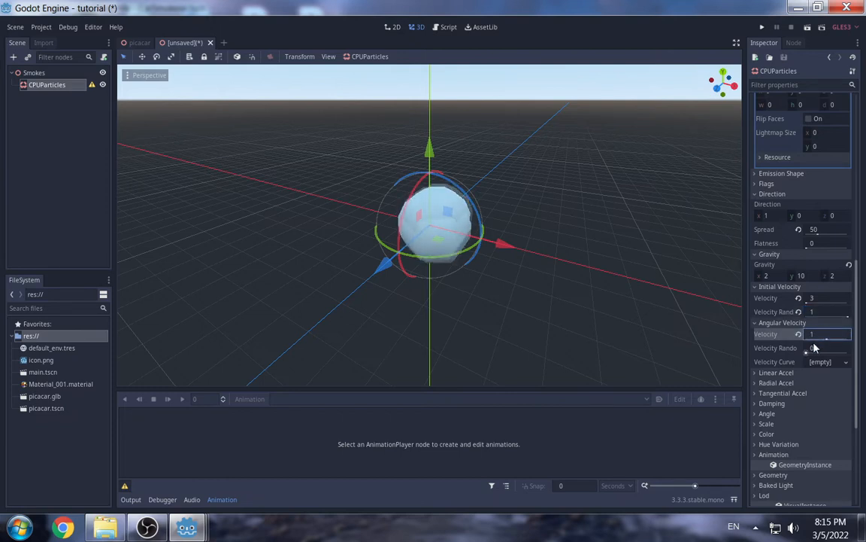
{"action": "left_click", "coordinate": [814, 347]}
{"action": "type", "text": "0.1"}
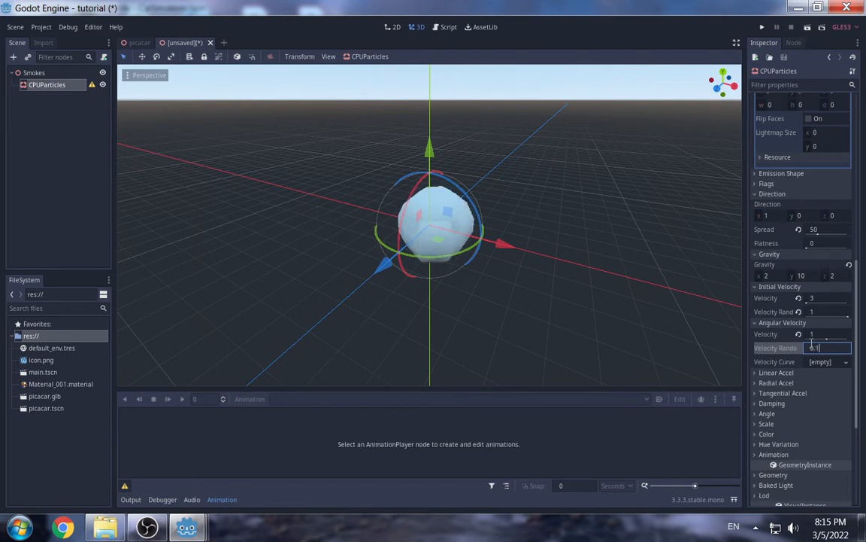
{"action": "type", "text": "5"}
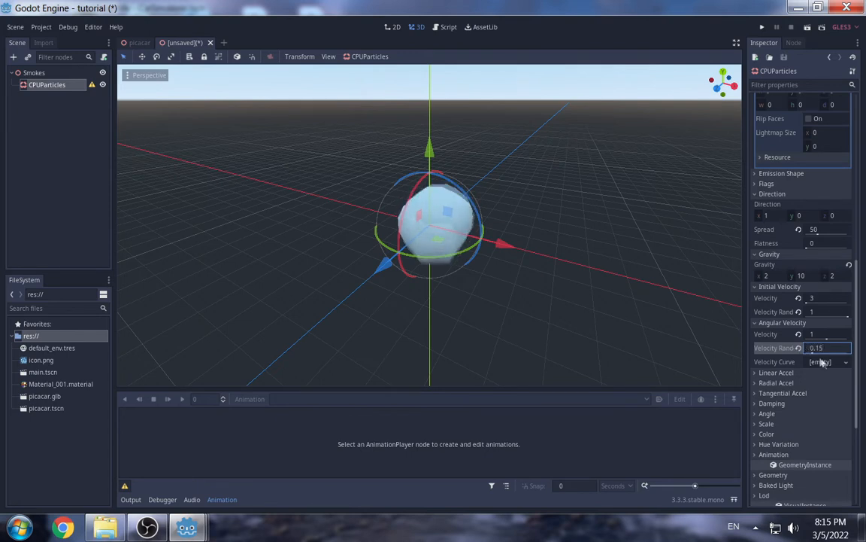
Step: Set the particles' scale amount to 2 and the scale amount randomness to 1
{"action": "scroll", "coordinate": [821, 361], "scroll_direction": "down", "scroll_amount": 2}
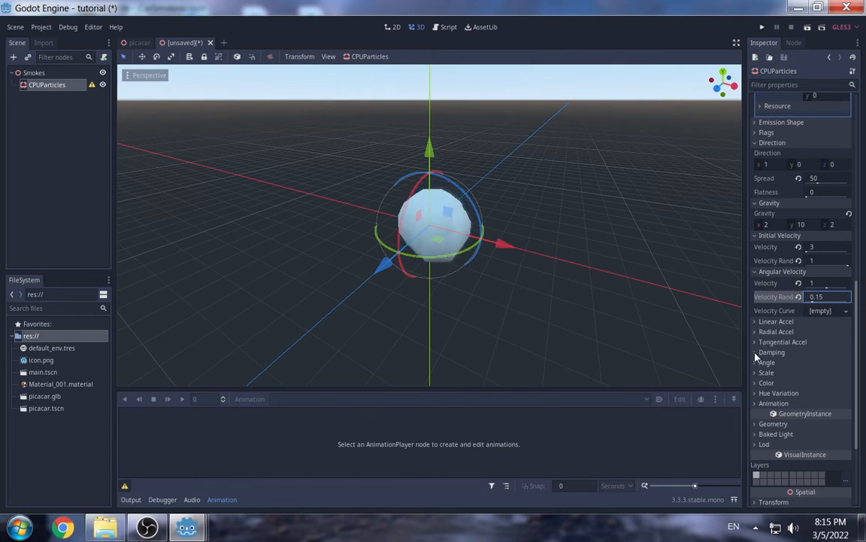
{"action": "left_click", "coordinate": [766, 372]}
{"action": "scroll", "coordinate": [775, 353], "scroll_direction": "down", "scroll_amount": 4}
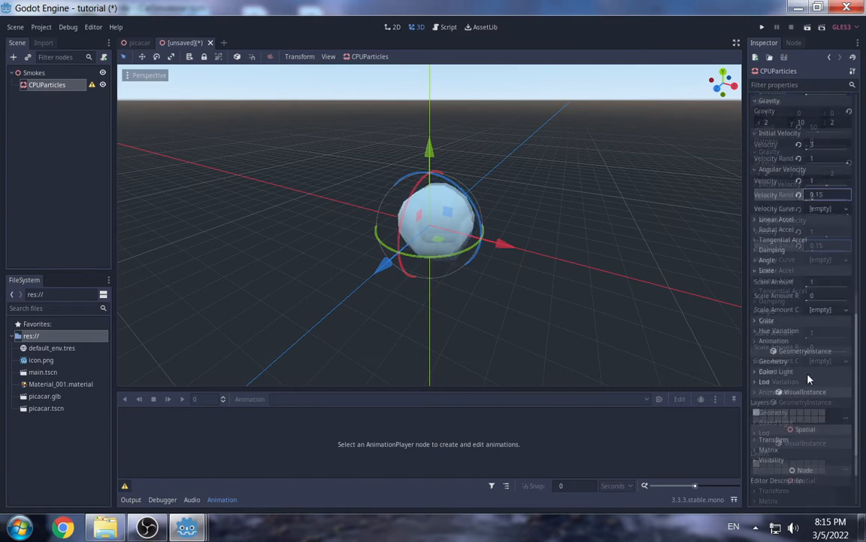
{"action": "left_click", "coordinate": [812, 282]}
{"action": "type", "text": "2"}
{"action": "key", "text": "Return"}
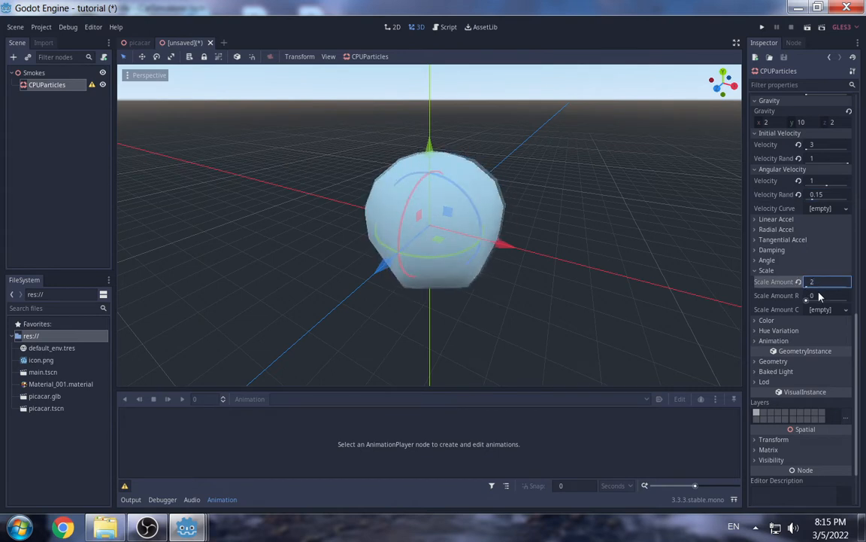
{"action": "left_click", "coordinate": [819, 295]}
{"action": "type", "text": "1"}
{"action": "key", "text": "Return"}
Step: Create a new scale amount curve with a point at each end, rising from 0 to about 0.25
{"action": "scroll", "coordinate": [563, 288], "scroll_direction": "down", "scroll_amount": 3}
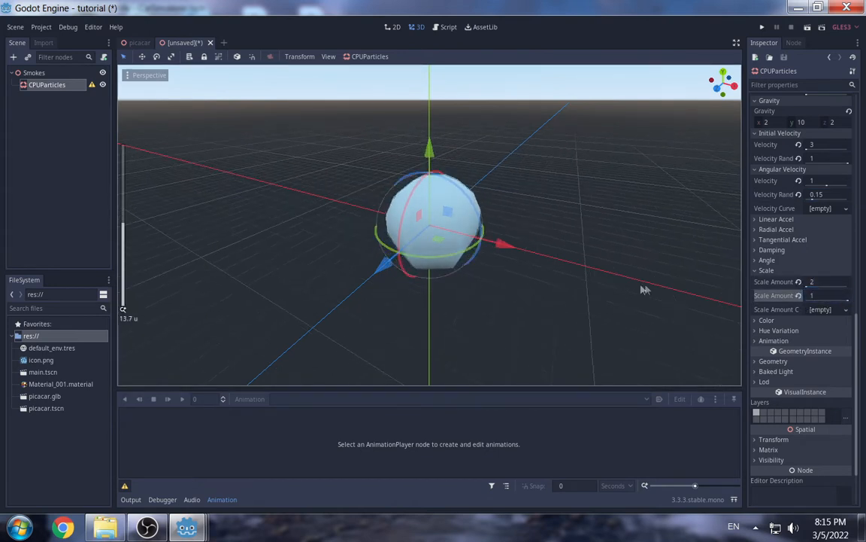
{"action": "left_click", "coordinate": [844, 310]}
{"action": "left_click", "coordinate": [793, 322]}
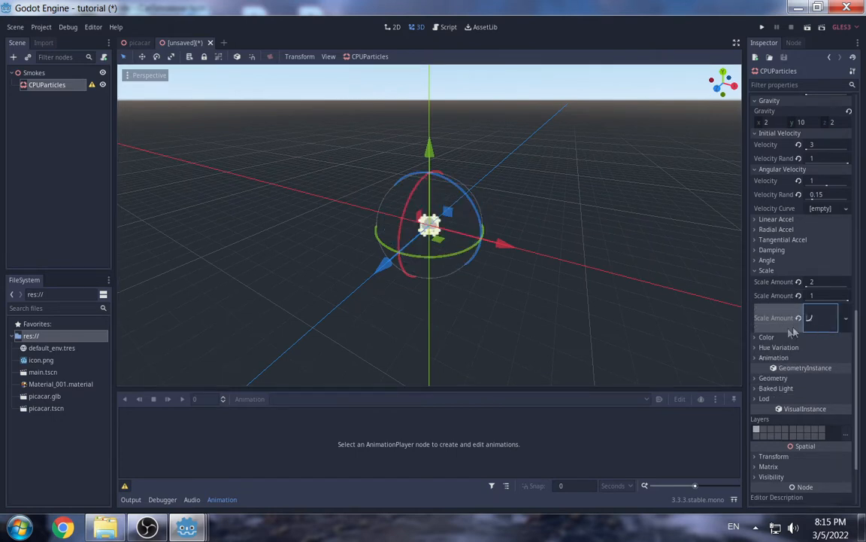
{"action": "left_click", "coordinate": [824, 319]}
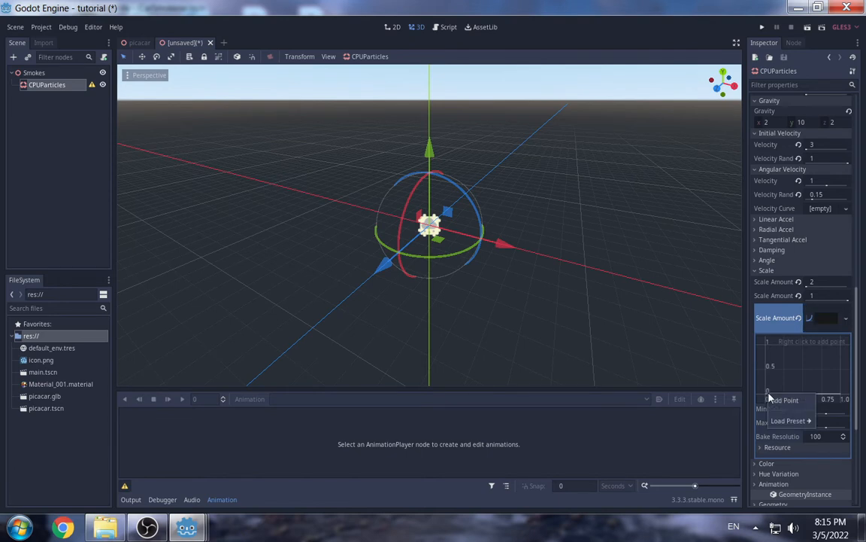
{"action": "right_click", "coordinate": [820, 387]}
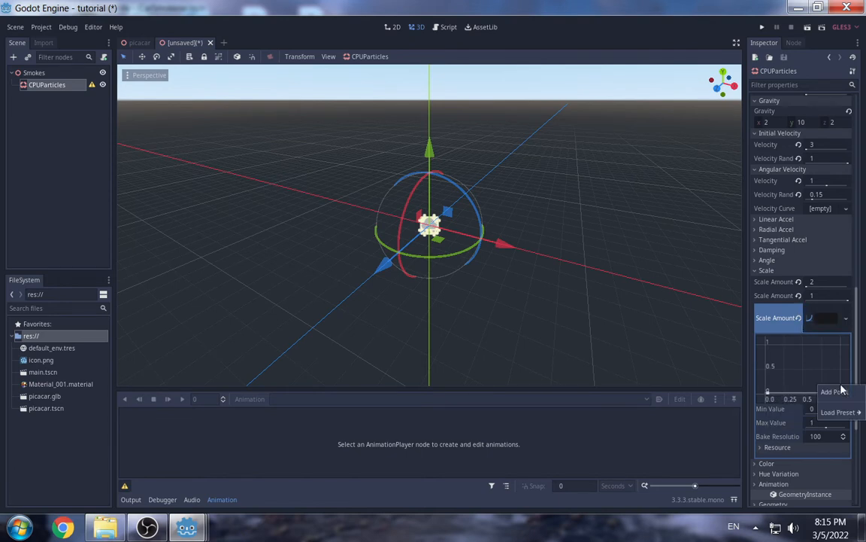
{"action": "left_click", "coordinate": [840, 392]}
{"action": "left_click_drag", "start_coordinate": [840, 384], "coordinate": [841, 380]}
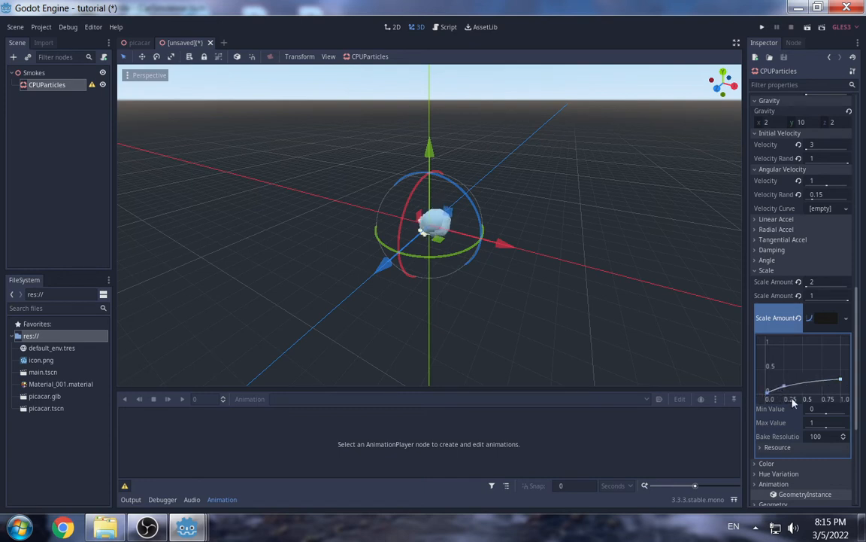
Step: Set the maximum value of the scale amount curve to 2
{"action": "scroll", "coordinate": [807, 399], "scroll_direction": "down", "scroll_amount": 3}
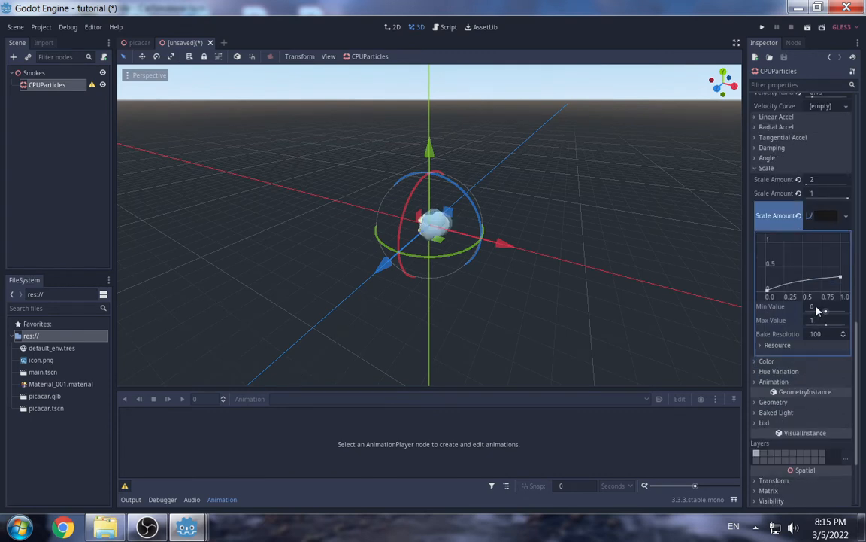
{"action": "left_click", "coordinate": [819, 320]}
{"action": "type", "text": "2"}
{"action": "key", "text": "Return"}
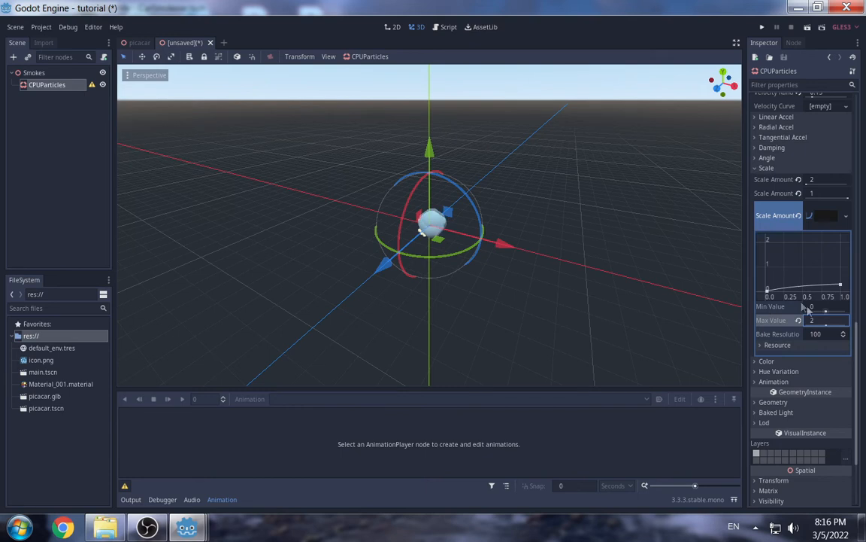
Step: Assign a new gradient to the particles' color ramp and open it for editing
{"action": "scroll", "coordinate": [805, 322], "scroll_direction": "down", "scroll_amount": 2}
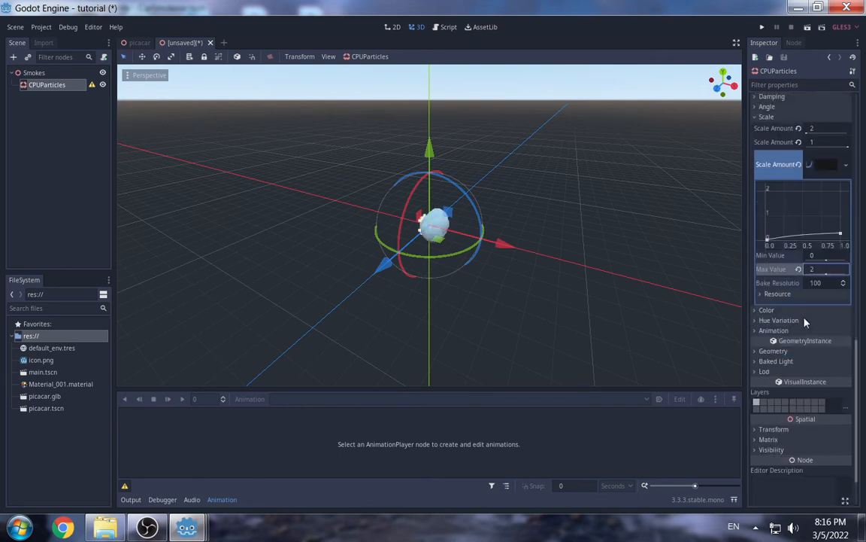
{"action": "left_click", "coordinate": [757, 313]}
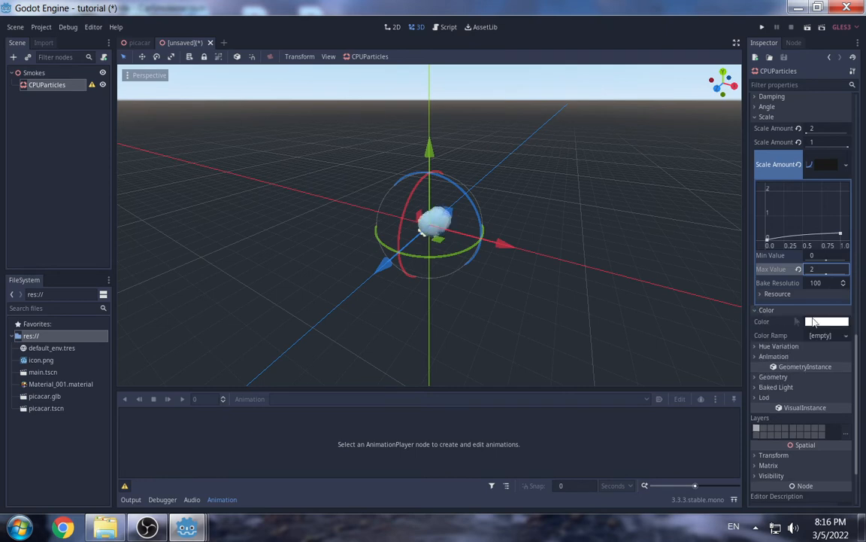
{"action": "left_click", "coordinate": [835, 336]}
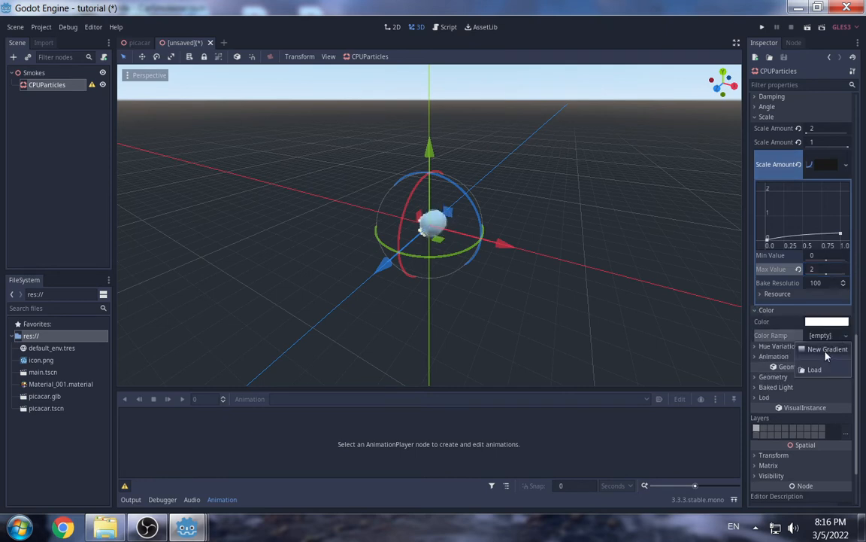
{"action": "left_click", "coordinate": [826, 350]}
{"action": "left_click", "coordinate": [829, 336]}
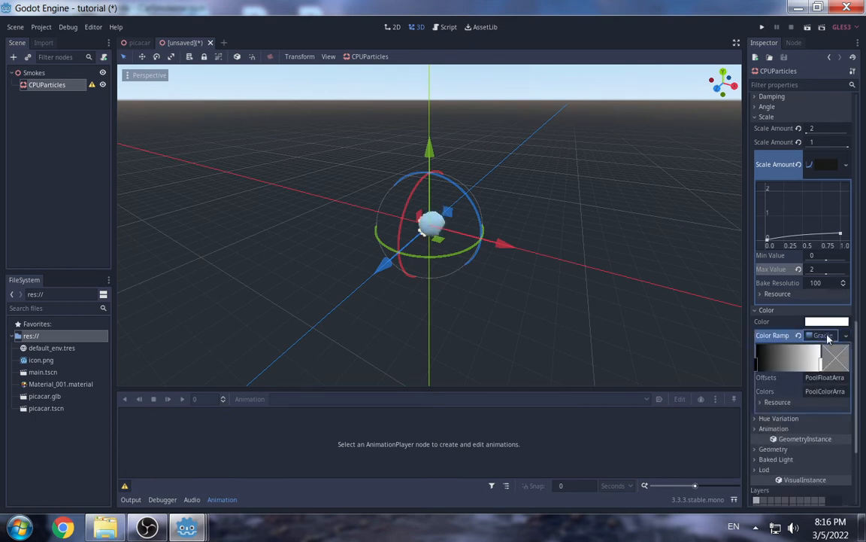
Step: Lower the opacity of the gradient's white end and add a fully opaque grey stop (878787) near the middle
{"action": "left_click", "coordinate": [824, 349]}
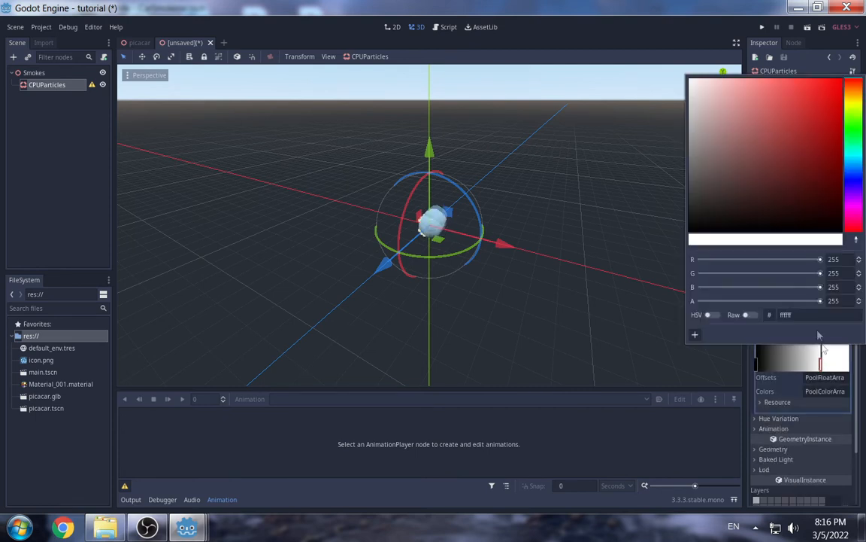
{"action": "left_click_drag", "start_coordinate": [819, 301], "coordinate": [782, 305]}
{"action": "left_click", "coordinate": [790, 361]}
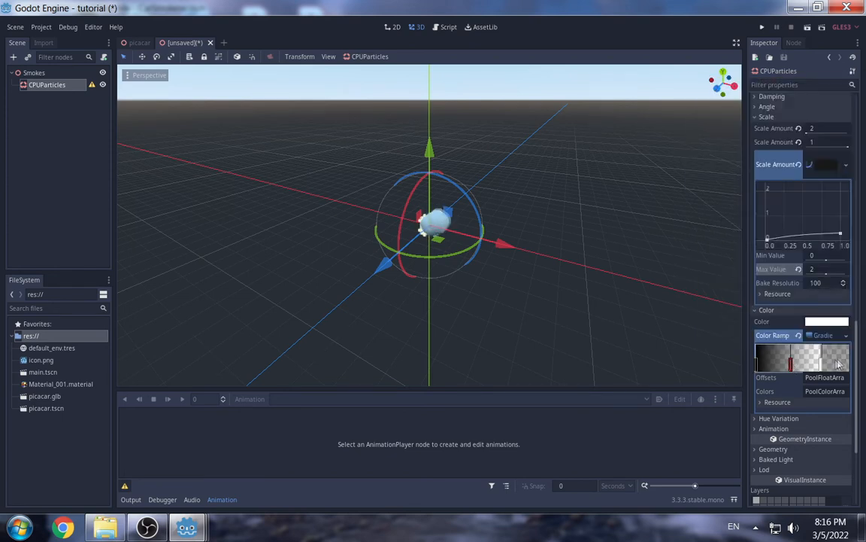
{"action": "left_click", "coordinate": [790, 362]}
{"action": "left_click_drag", "start_coordinate": [802, 302], "coordinate": [825, 302]}
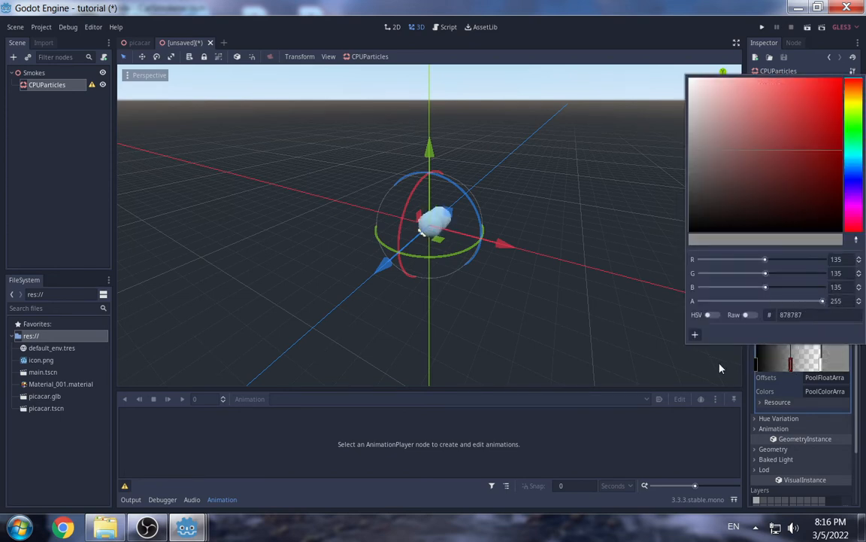
{"action": "left_click", "coordinate": [808, 420]}
Step: Assign a new SpatialMaterial as the particles' geometry material override
{"action": "scroll", "coordinate": [775, 406], "scroll_direction": "down", "scroll_amount": 2}
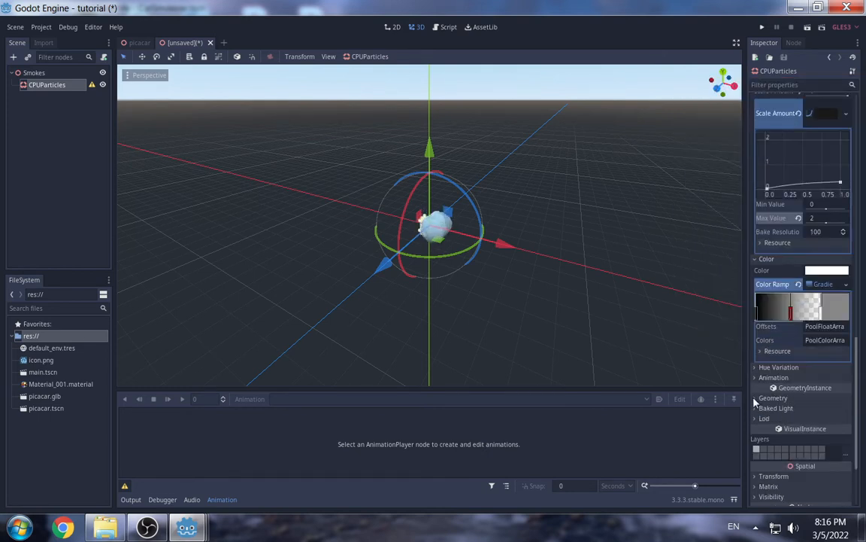
{"action": "left_click", "coordinate": [756, 398]}
{"action": "scroll", "coordinate": [756, 398], "scroll_direction": "down", "scroll_amount": 2}
{"action": "left_click", "coordinate": [824, 358]}
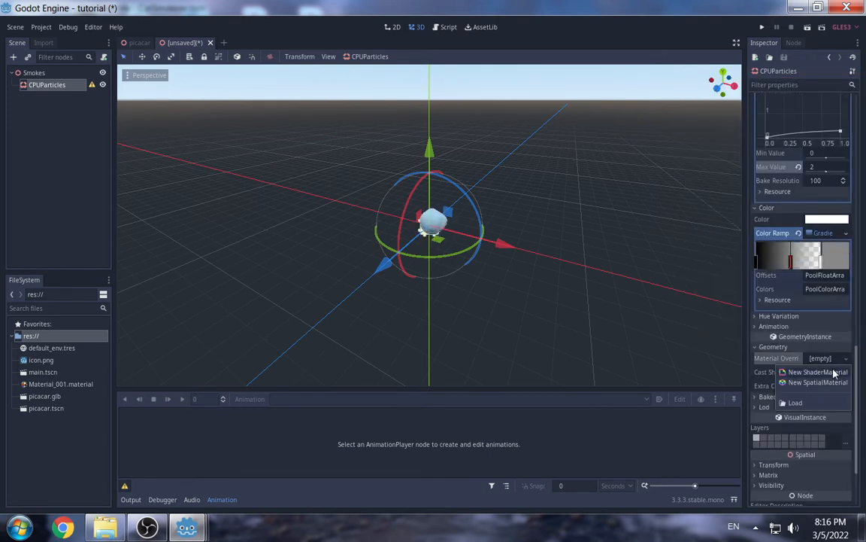
{"action": "left_click", "coordinate": [820, 383]}
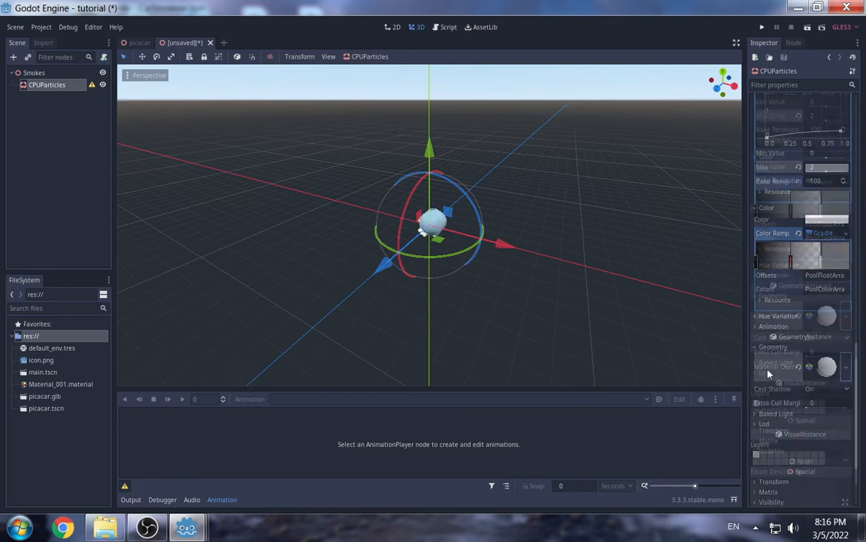
Step: Set the CPUParticles node's rotation to 90 degrees around z
{"action": "scroll", "coordinate": [768, 374], "scroll_direction": "down", "scroll_amount": 4}
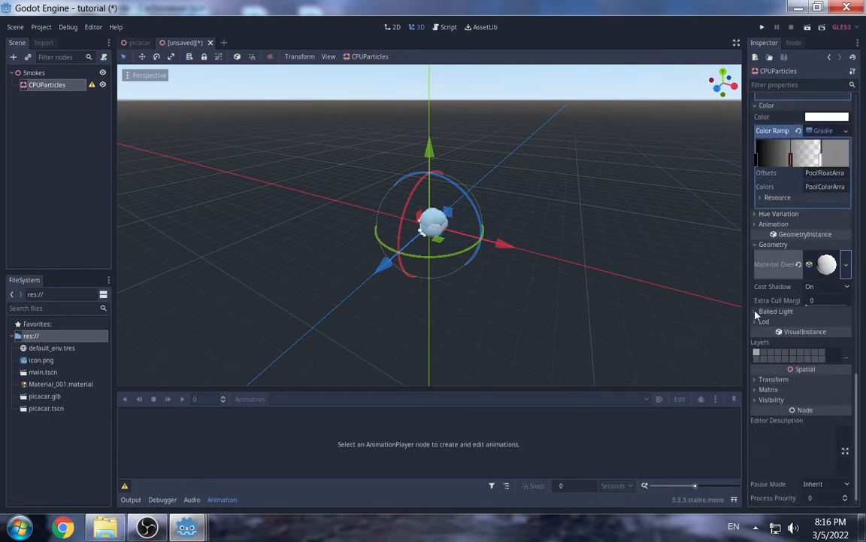
{"action": "scroll", "coordinate": [765, 339], "scroll_direction": "down", "scroll_amount": 1}
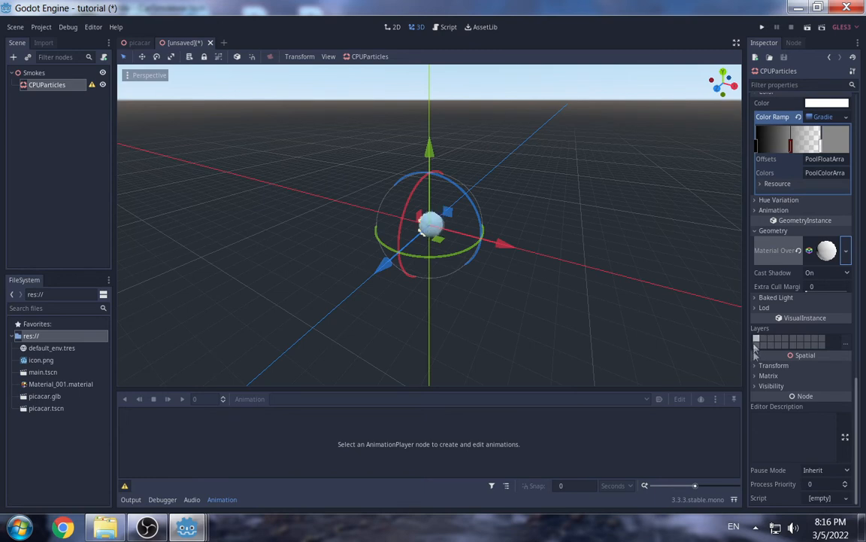
{"action": "left_click", "coordinate": [760, 366]}
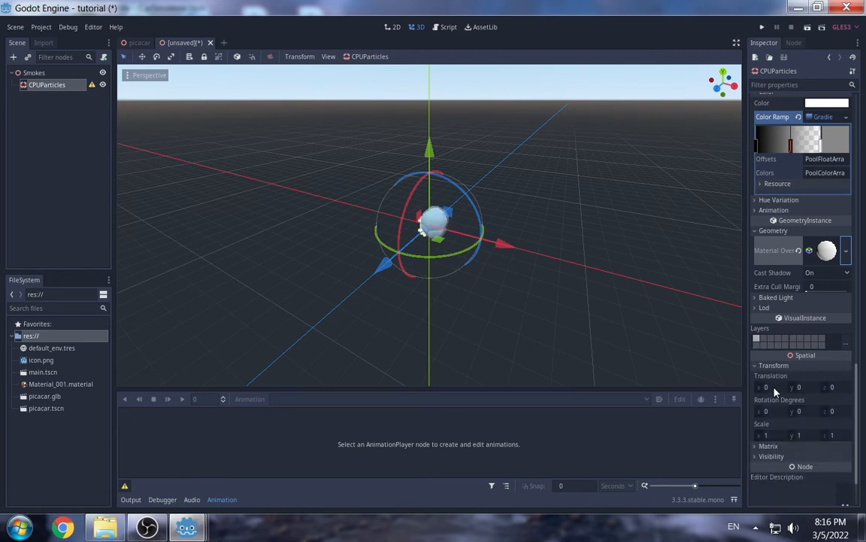
{"action": "scroll", "coordinate": [780, 394], "scroll_direction": "down", "scroll_amount": 3}
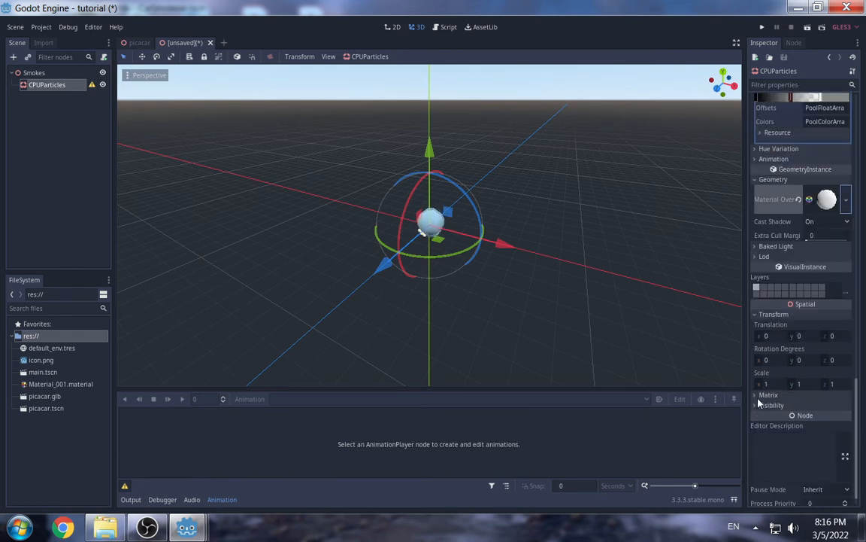
{"action": "left_click", "coordinate": [833, 361]}
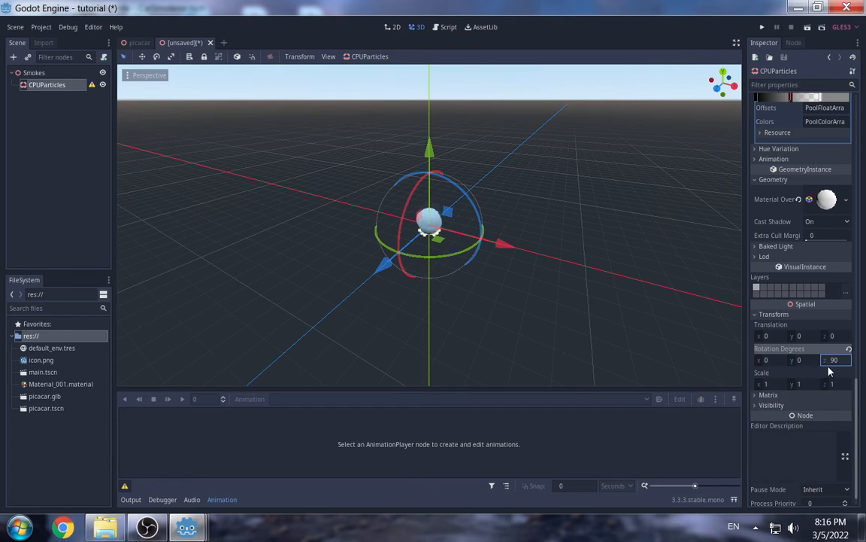
Step: Scale the CPUParticles node to 0.2 on all axes by setting its transform matrix entries to 0.2, -0.2 and 0.2
{"action": "scroll", "coordinate": [805, 387], "scroll_direction": "down", "scroll_amount": 1}
{"action": "left_click", "coordinate": [767, 375]}
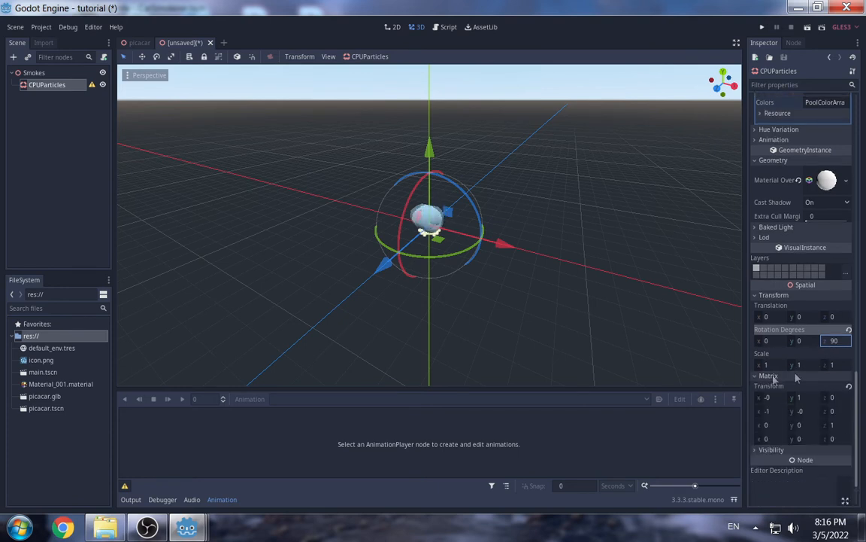
{"action": "scroll", "coordinate": [789, 382], "scroll_direction": "down", "scroll_amount": 2}
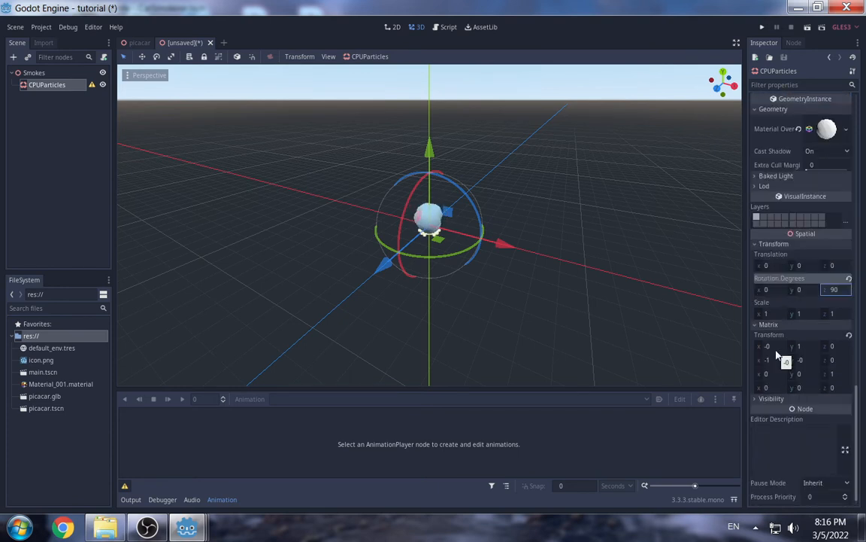
{"action": "left_click", "coordinate": [802, 347]}
{"action": "type", "text": "0.2"}
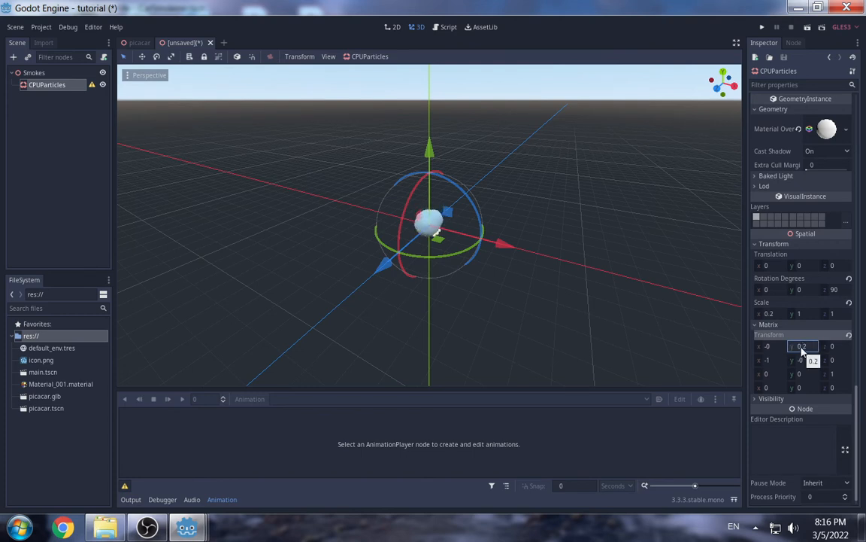
{"action": "left_click", "coordinate": [778, 362]}
{"action": "type", "text": "-0."}
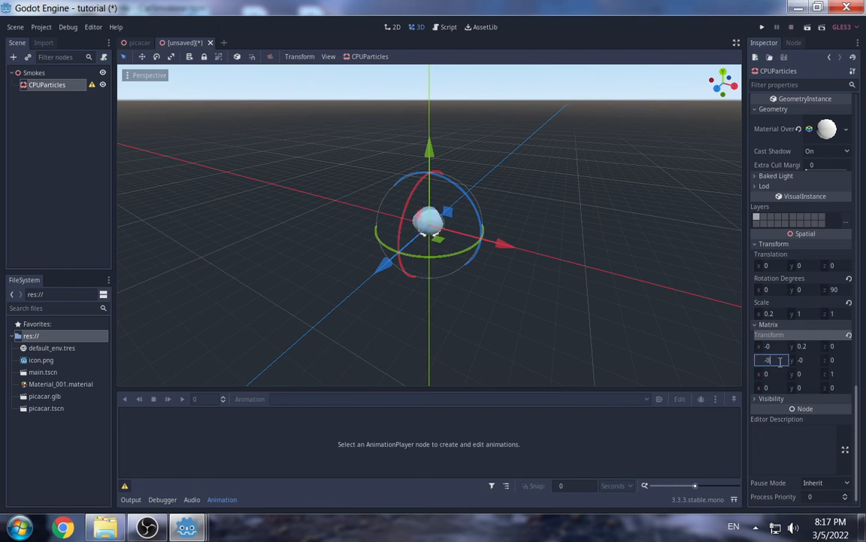
{"action": "type", "text": "2"}
{"action": "key", "text": "Return"}
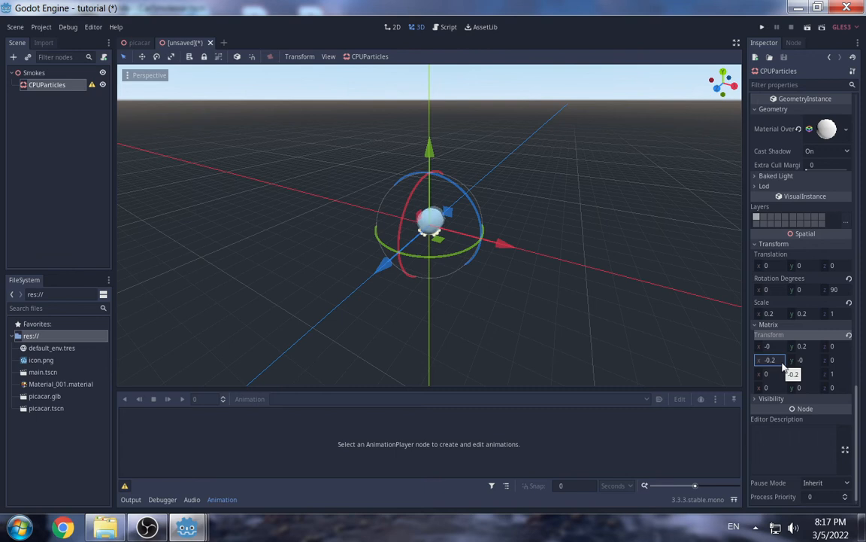
{"action": "left_click", "coordinate": [837, 374]}
{"action": "type", "text": "0"}
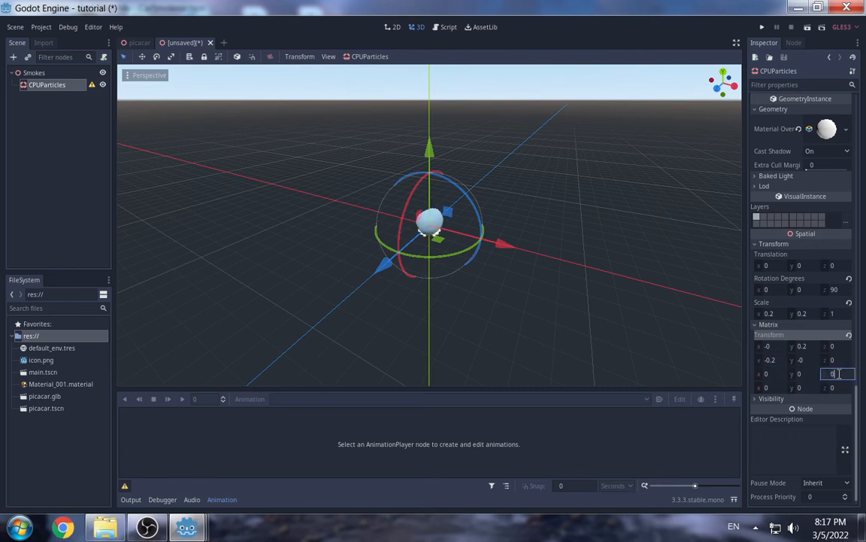
{"action": "type", "text": ".2"}
{"action": "key", "text": "Return"}
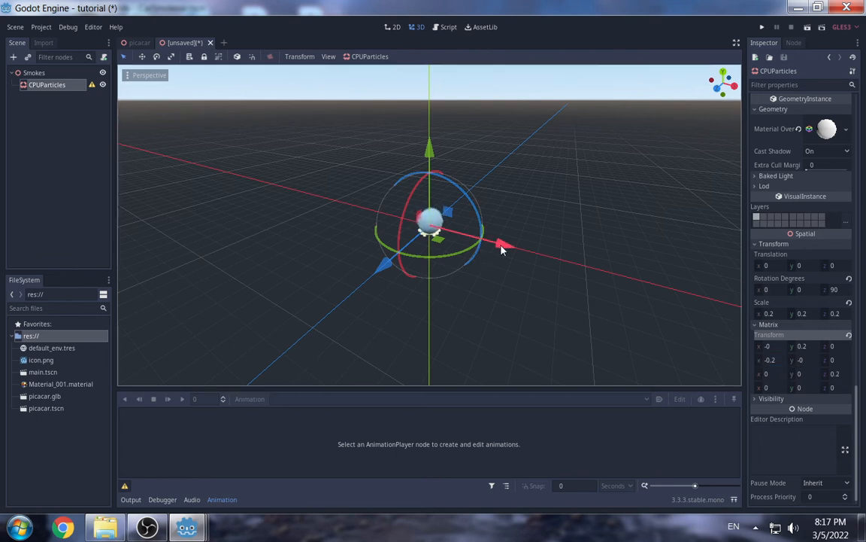
Step: Move the particles along the x axis to about -0.117 and save the scene as Smokes.tscn
{"action": "left_click_drag", "start_coordinate": [501, 249], "coordinate": [491, 275]}
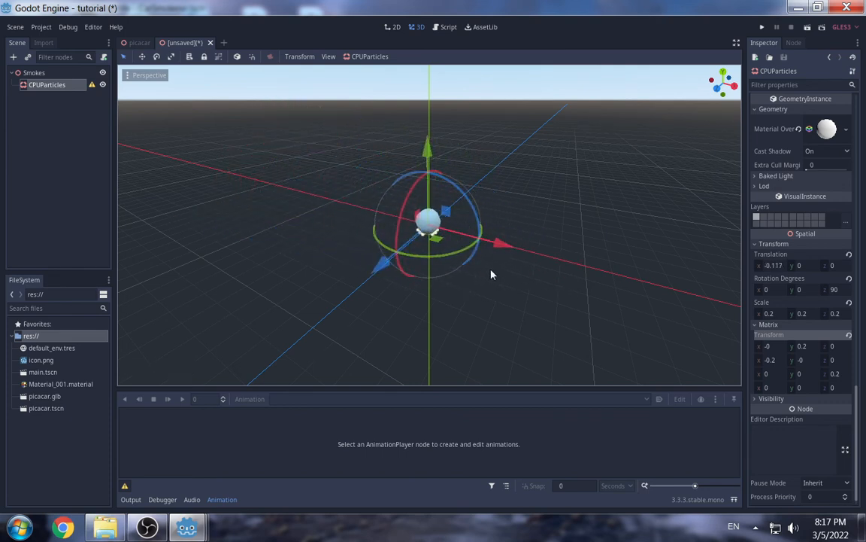
{"action": "key", "text": "ctrl+s"}
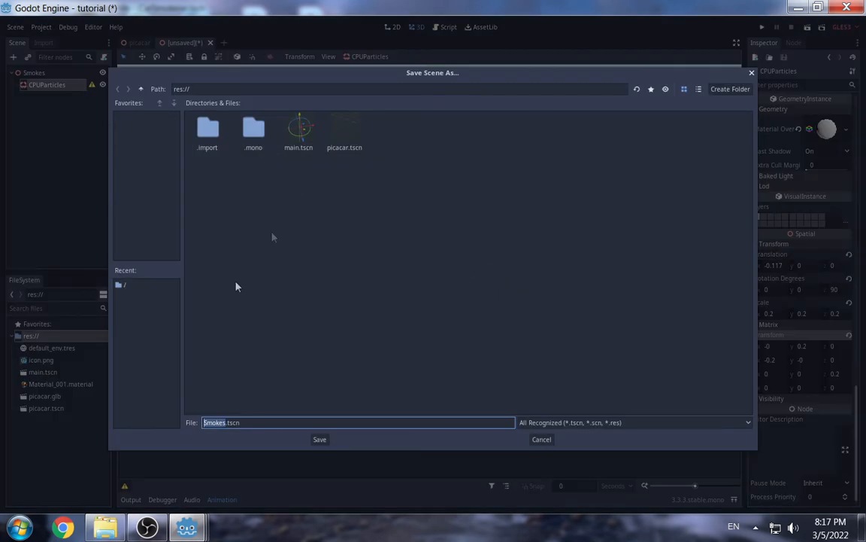
{"action": "left_click", "coordinate": [319, 439]}
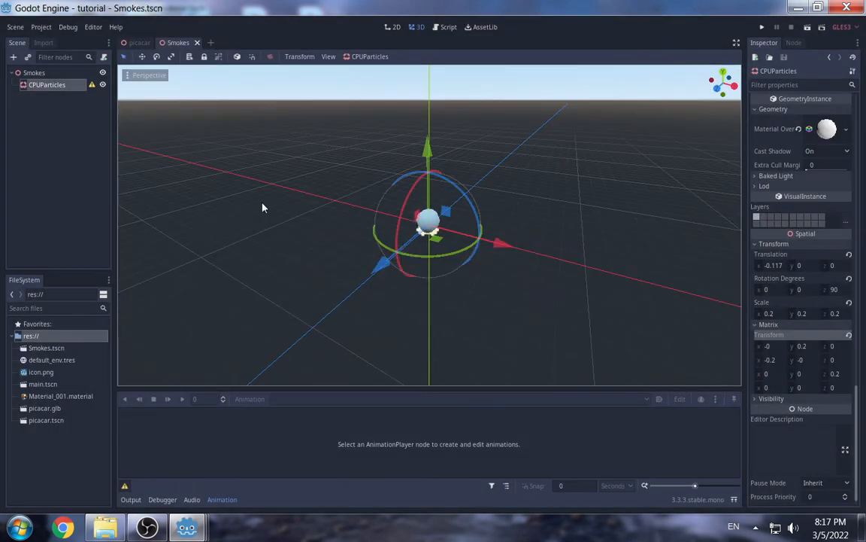
Step: Close the Smokes scene and instance Smokes.tscn under the PicaCarRig node of the picacar scene
{"action": "left_click", "coordinate": [198, 42]}
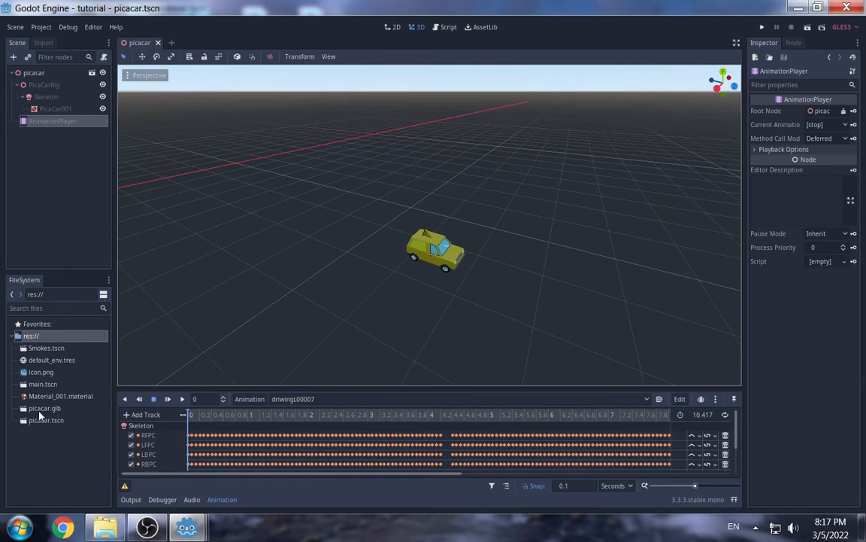
{"action": "left_click", "coordinate": [47, 349]}
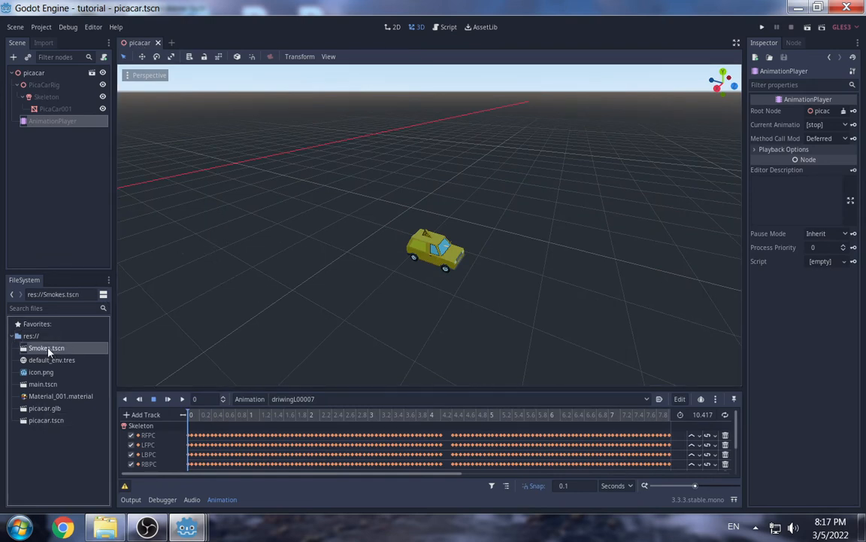
{"action": "left_click_drag", "start_coordinate": [49, 350], "coordinate": [60, 88]}
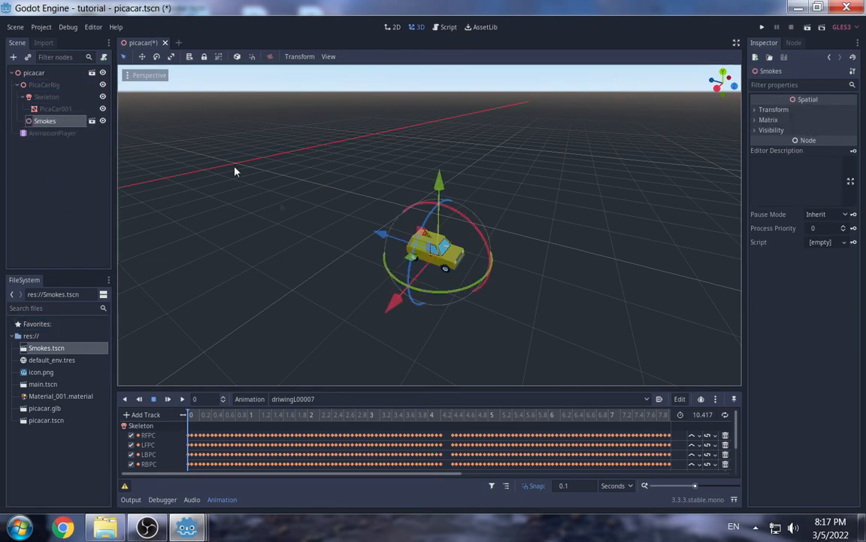
Step: Move the Smokes instance along the z axis to the car's rear end and fine-tune its sideways position along x
{"action": "left_click_drag", "start_coordinate": [380, 239], "coordinate": [361, 238]}
{"action": "middle_click_drag", "start_coordinate": [364, 252], "coordinate": [412, 277]}
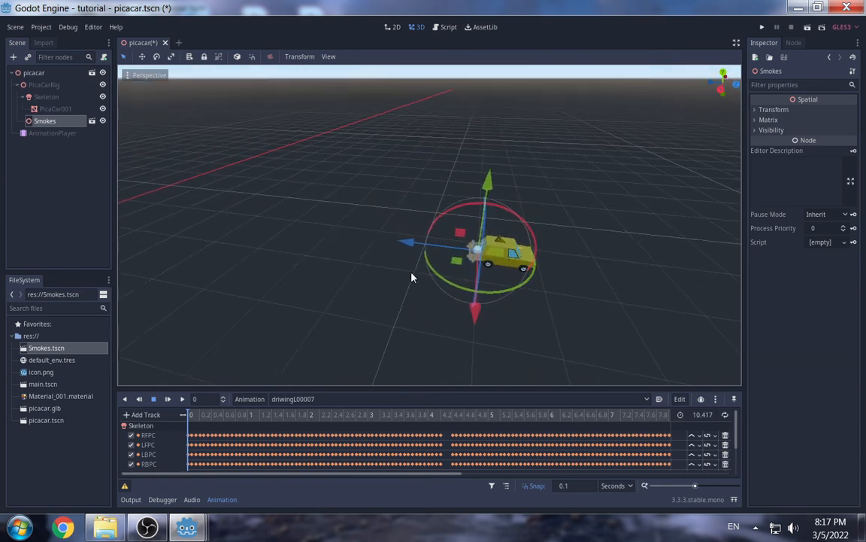
{"action": "scroll", "coordinate": [443, 273], "scroll_direction": "up", "scroll_amount": 3}
{"action": "scroll", "coordinate": [442, 271], "scroll_direction": "up", "scroll_amount": 6}
{"action": "scroll", "coordinate": [443, 275], "scroll_direction": "down", "scroll_amount": 4}
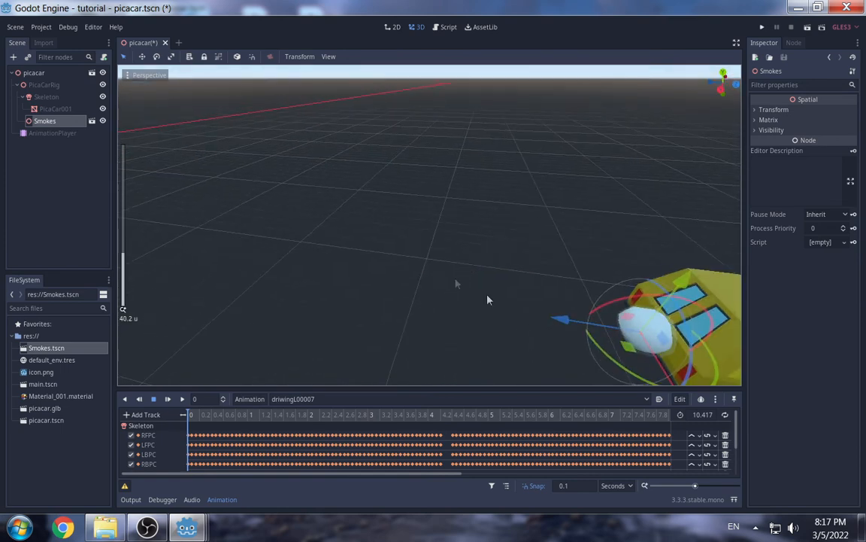
{"action": "left_click_drag", "start_coordinate": [565, 354], "coordinate": [561, 352]}
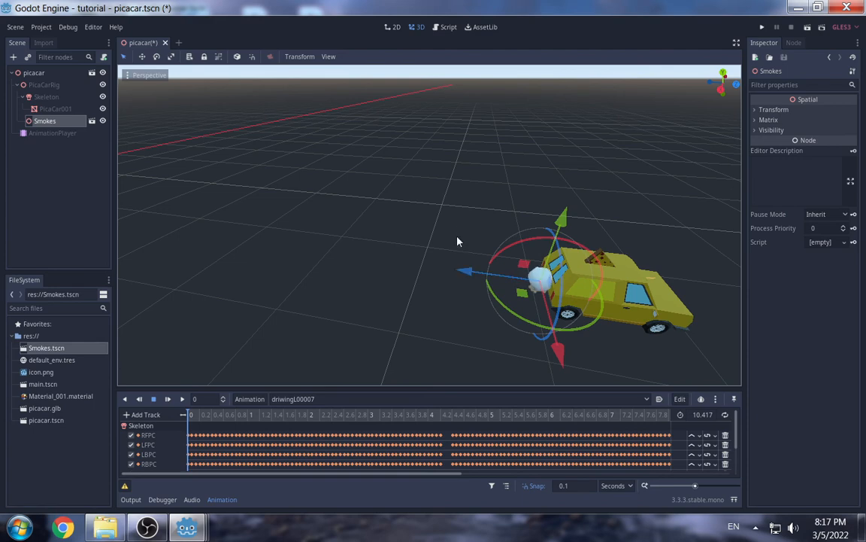
Step: Play the driwingL00007 animation and examine how the smoke follows the moving car
{"action": "scroll", "coordinate": [459, 222], "scroll_direction": "down", "scroll_amount": 3}
{"action": "scroll", "coordinate": [474, 222], "scroll_direction": "down", "scroll_amount": 3}
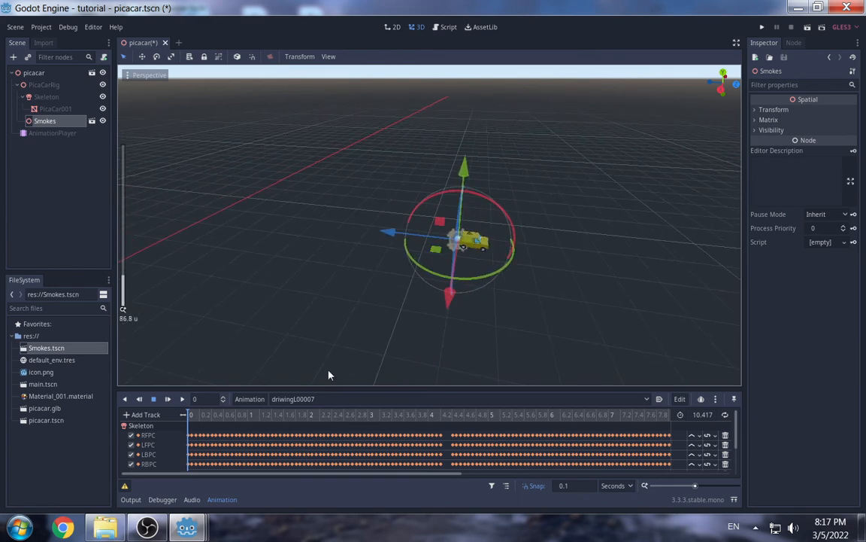
{"action": "left_click", "coordinate": [181, 399]}
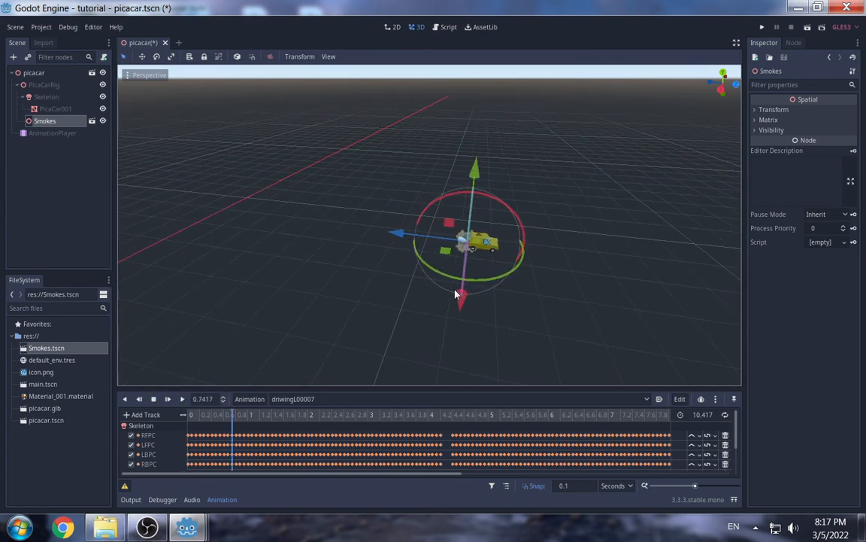
{"action": "scroll", "coordinate": [463, 296], "scroll_direction": "up", "scroll_amount": 2}
{"action": "scroll", "coordinate": [470, 298], "scroll_direction": "up", "scroll_amount": 4}
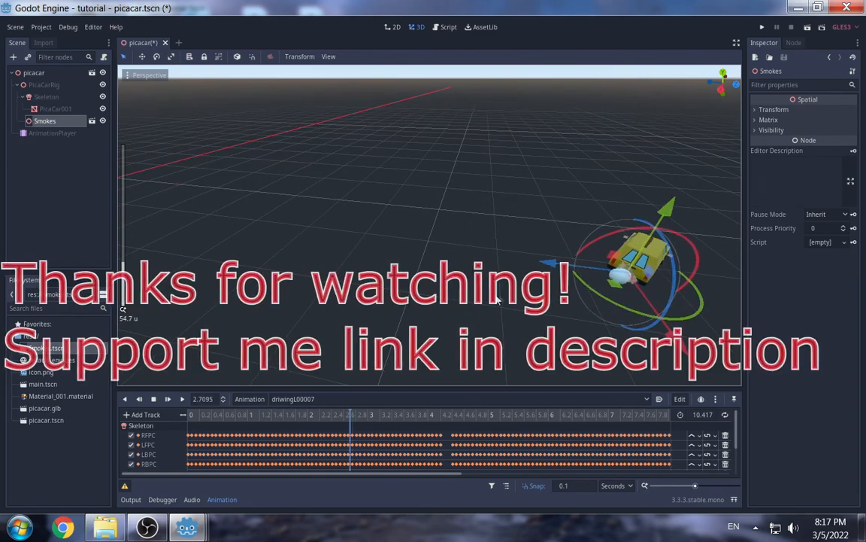